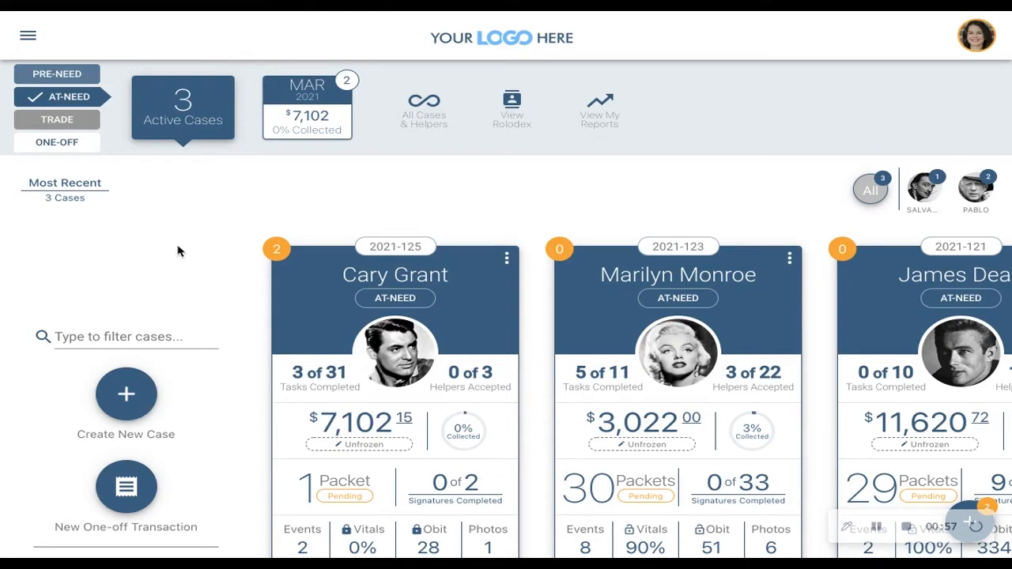
Open the Goods & Services contract builder and review the sample contract's header, packages, services and cash advances
{"action": "left_click", "coordinate": [28, 35]}
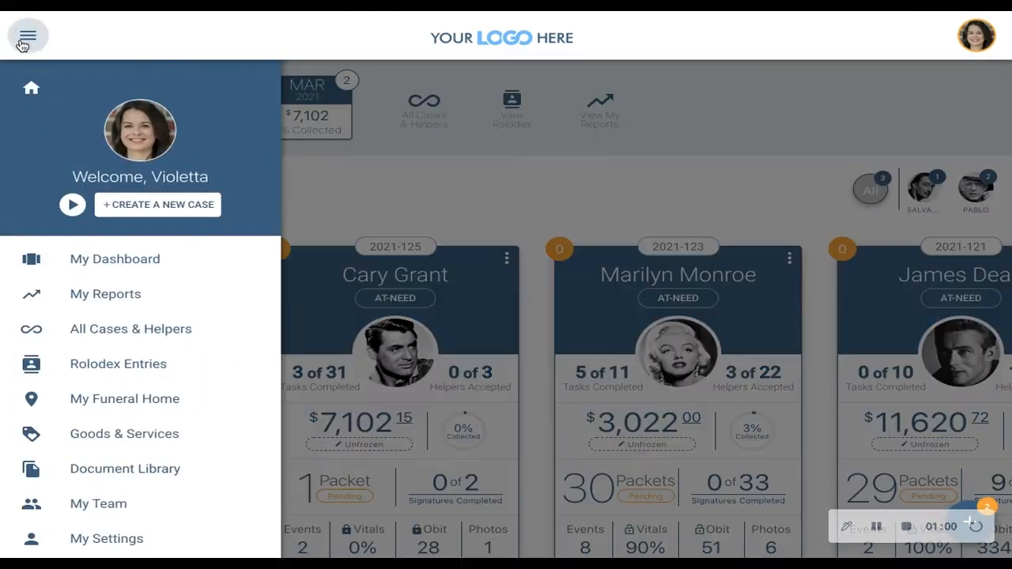
{"action": "left_click", "coordinate": [97, 442]}
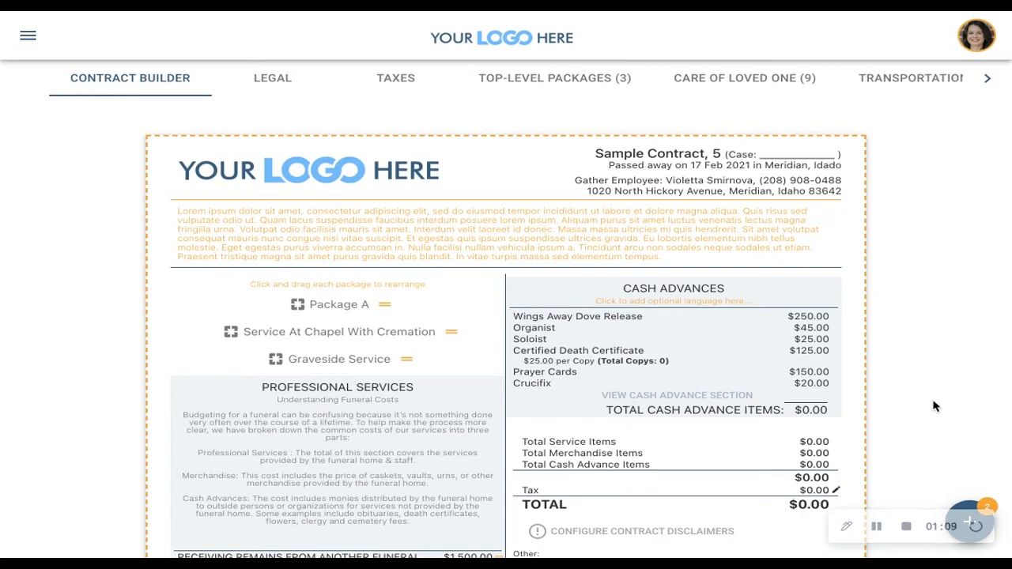
{"action": "scroll", "coordinate": [933, 406], "scroll_direction": "down", "scroll_amount": 2}
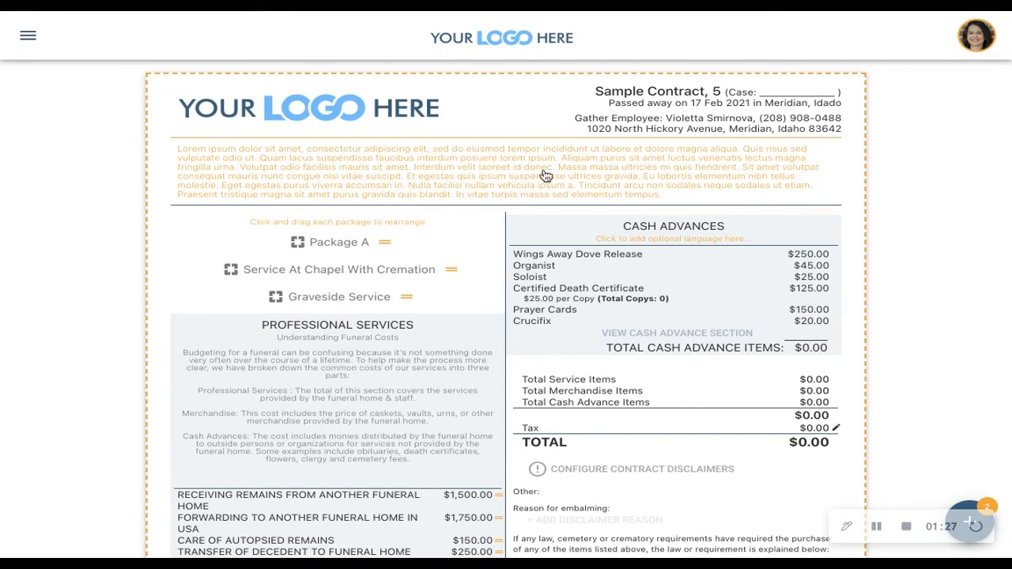
{"action": "scroll", "coordinate": [662, 378], "scroll_direction": "down", "scroll_amount": 3}
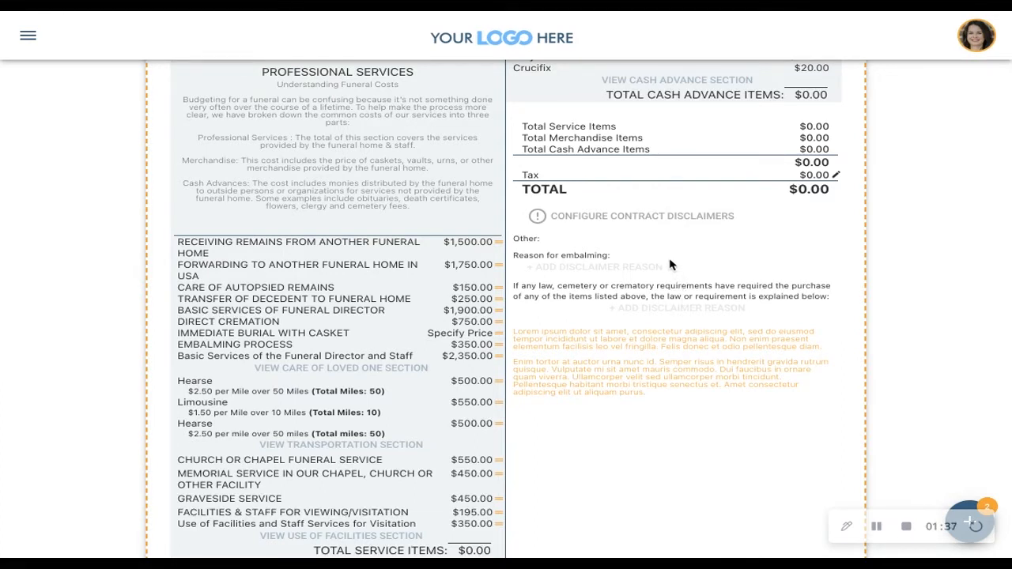
{"action": "scroll", "coordinate": [669, 263], "scroll_direction": "up", "scroll_amount": 3}
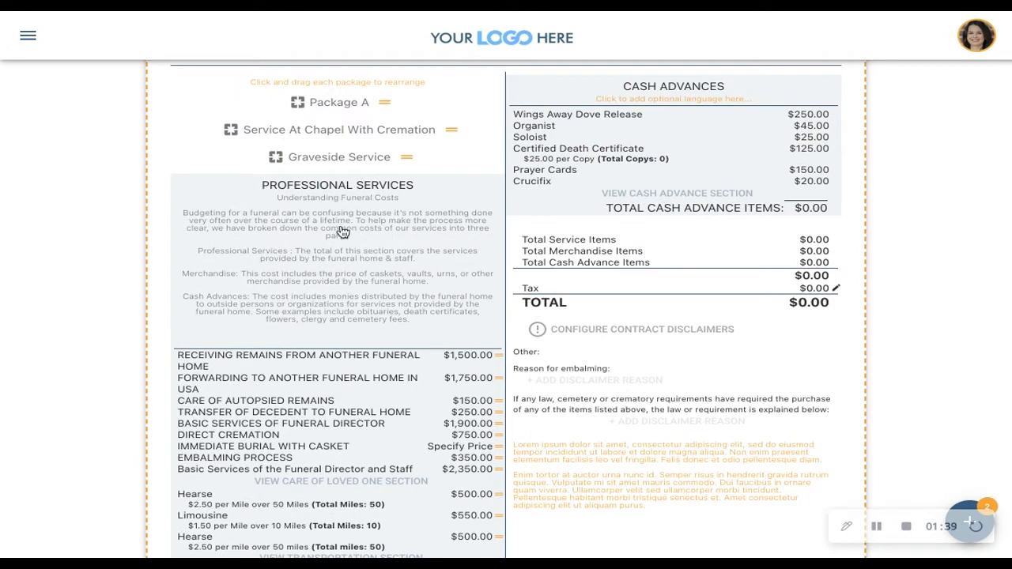
{"action": "scroll", "coordinate": [375, 301], "scroll_direction": "down", "scroll_amount": 3}
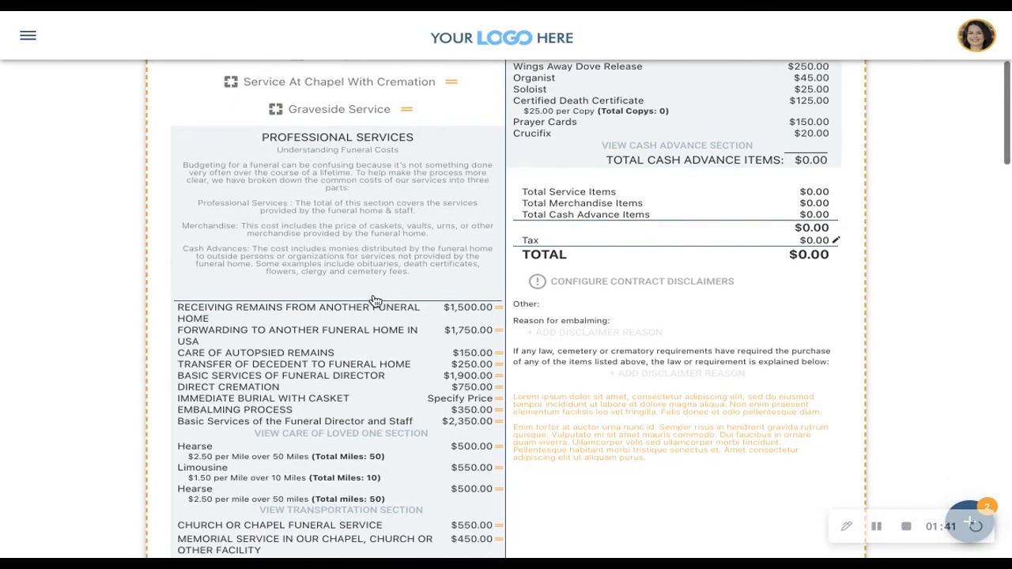
{"action": "scroll", "coordinate": [375, 301], "scroll_direction": "down", "scroll_amount": 10}
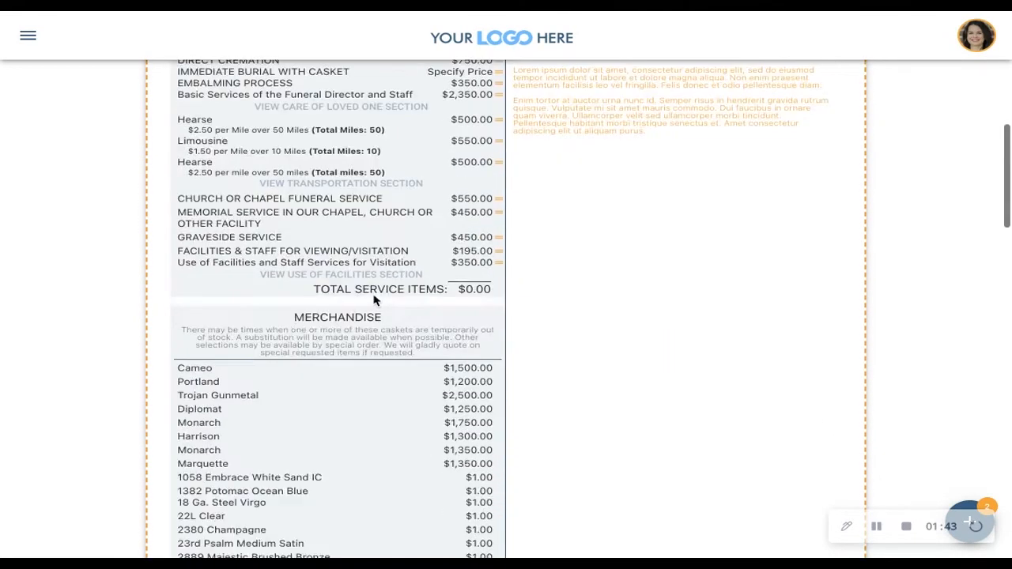
{"action": "scroll", "coordinate": [375, 301], "scroll_direction": "up", "scroll_amount": 15}
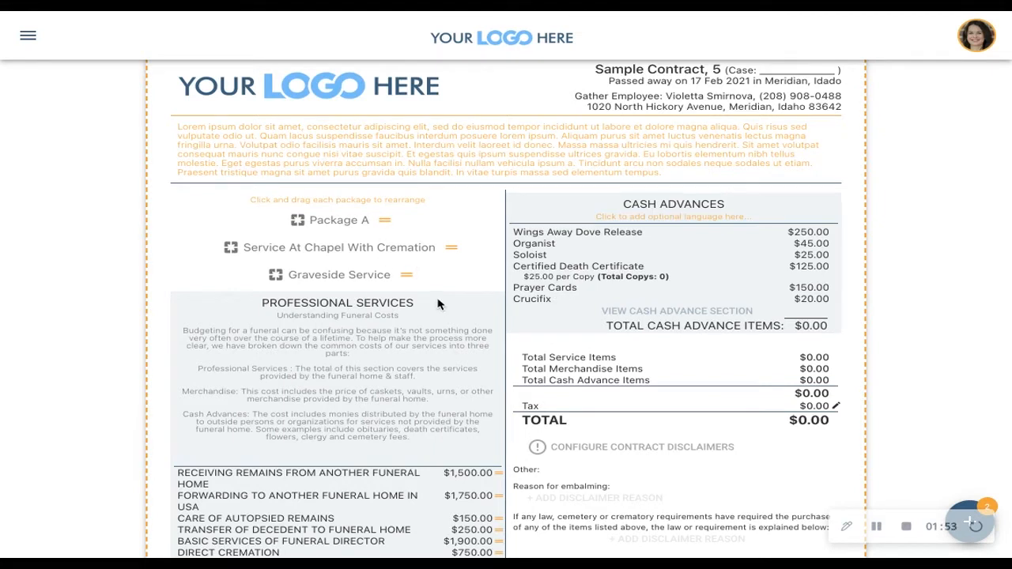
View the contract disclaimer configuration and close it without saving changes
{"action": "scroll", "coordinate": [451, 332], "scroll_direction": "down", "scroll_amount": 3}
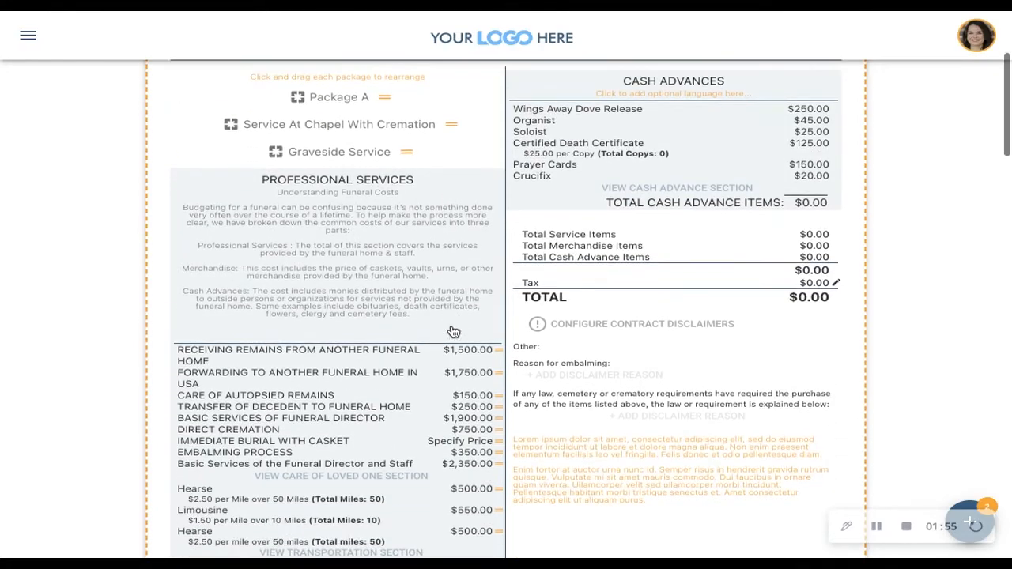
{"action": "left_click", "coordinate": [693, 321]}
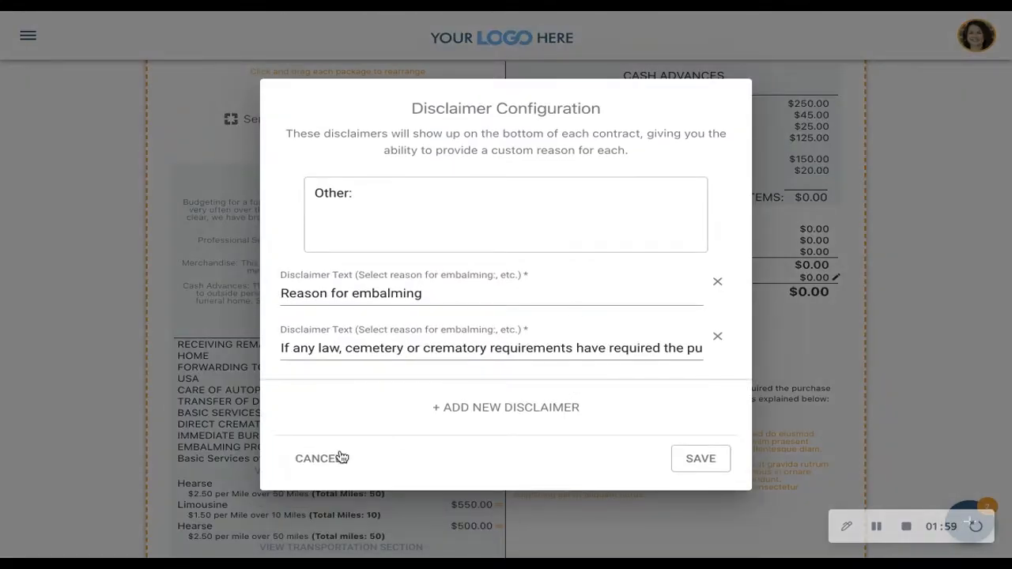
{"action": "left_click", "coordinate": [329, 461]}
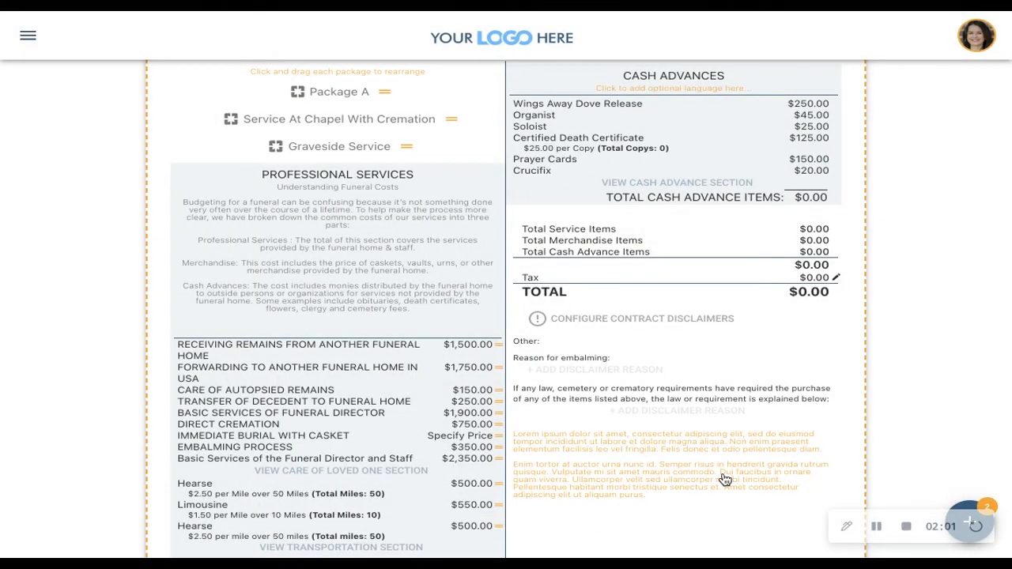
Reorder the professional services: move Basic Services of Funeral Director below Direct Cremation, and Forwarding to Another Funeral Home above Receiving Remains
{"action": "scroll", "coordinate": [724, 478], "scroll_direction": "down", "scroll_amount": 2}
{"action": "scroll", "coordinate": [724, 478], "scroll_direction": "up", "scroll_amount": 3}
{"action": "scroll", "coordinate": [724, 478], "scroll_direction": "up", "scroll_amount": 1}
{"action": "scroll", "coordinate": [724, 478], "scroll_direction": "down", "scroll_amount": 3}
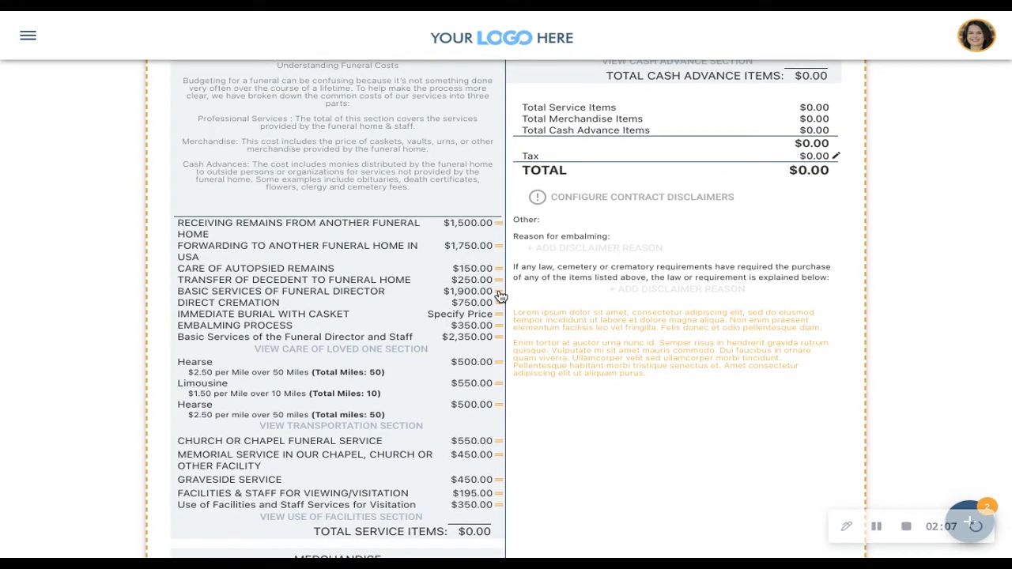
{"action": "left_click_drag", "start_coordinate": [500, 293], "coordinate": [499, 309]}
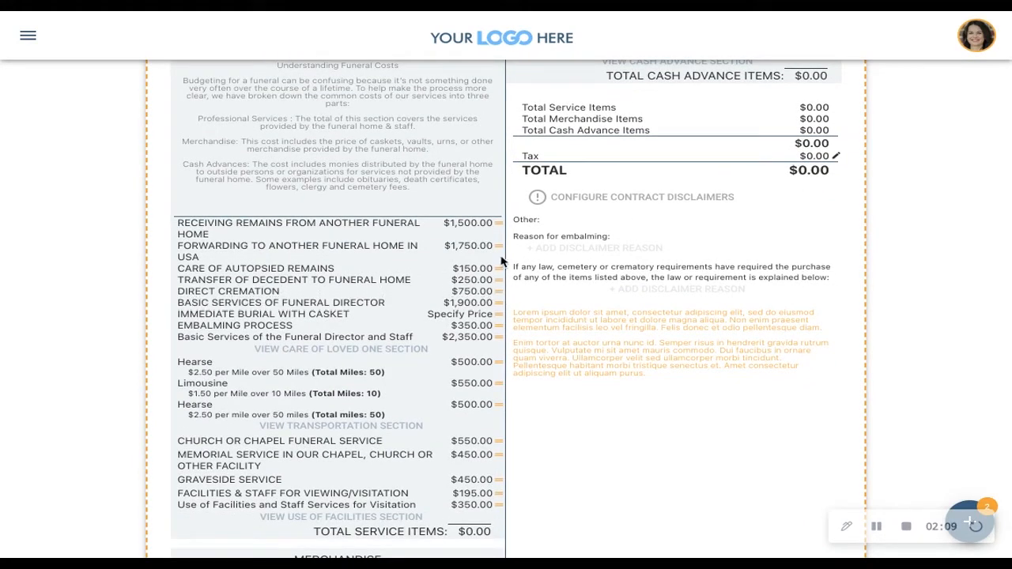
{"action": "left_click_drag", "start_coordinate": [499, 247], "coordinate": [500, 228]}
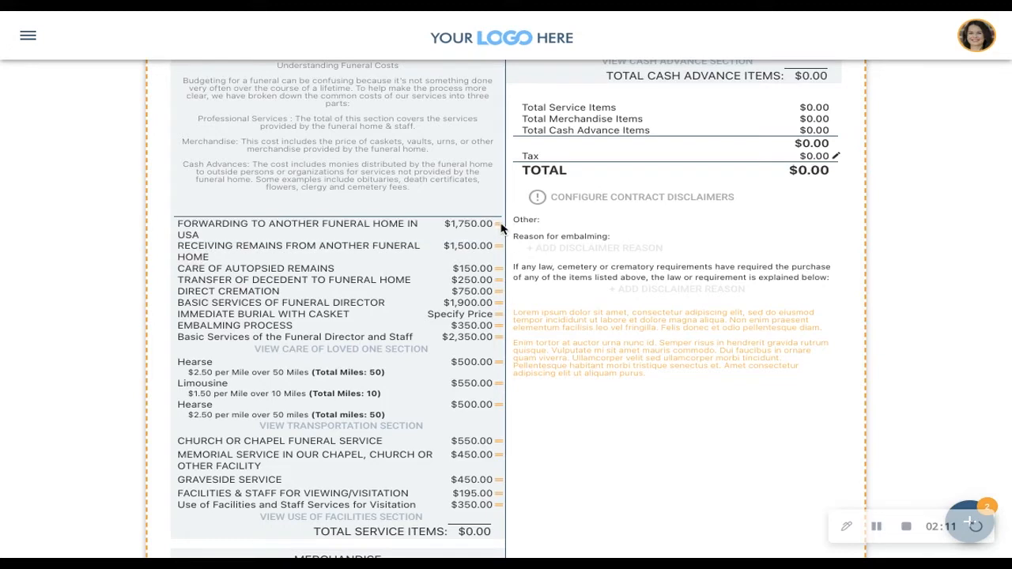
Move the Graveside Service package above Service At Chapel With Cremation in the contract's package list
{"action": "scroll", "coordinate": [492, 247], "scroll_direction": "down", "scroll_amount": 1}
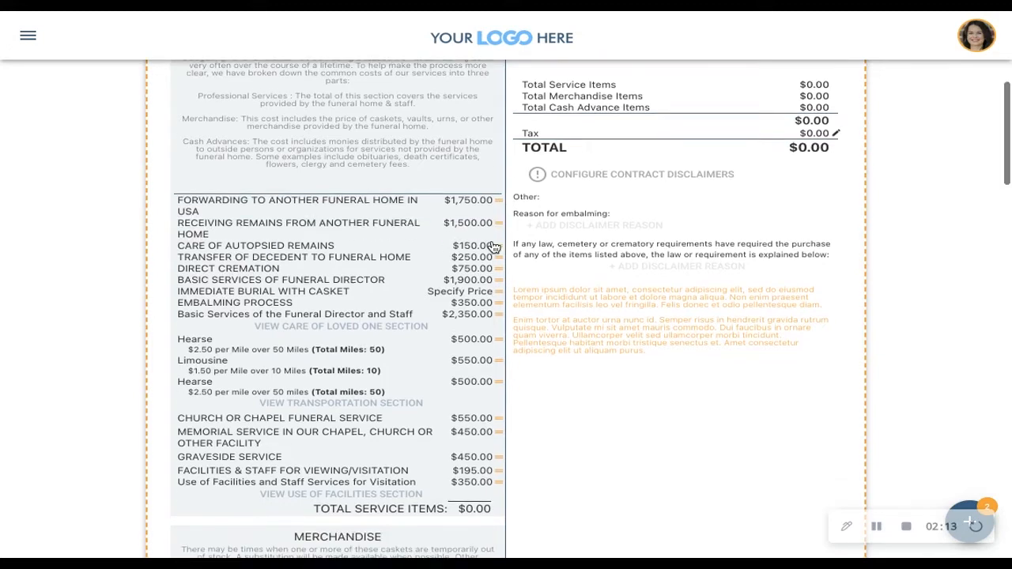
{"action": "scroll", "coordinate": [492, 246], "scroll_direction": "up", "scroll_amount": 3}
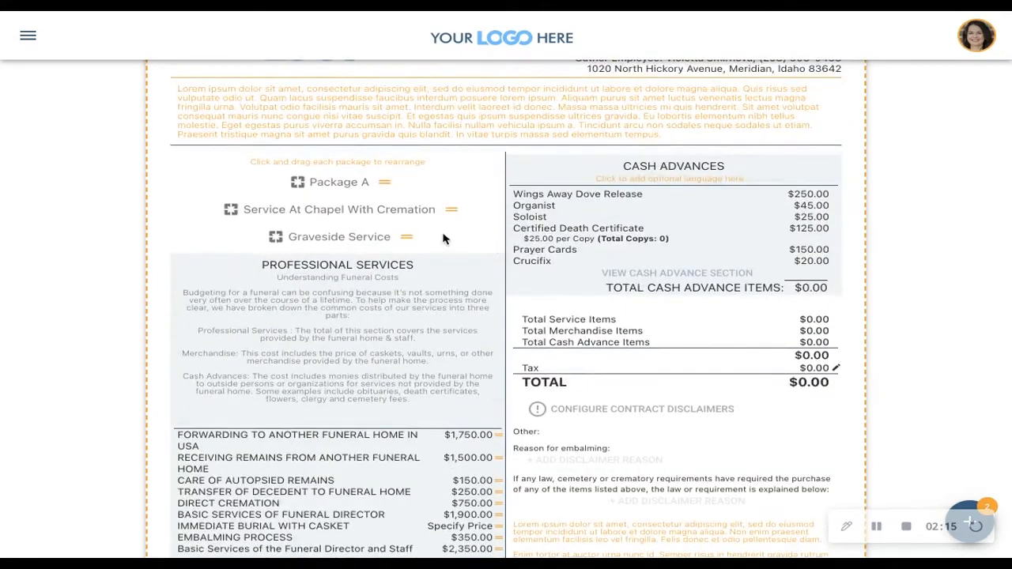
{"action": "left_click_drag", "start_coordinate": [407, 238], "coordinate": [403, 211]}
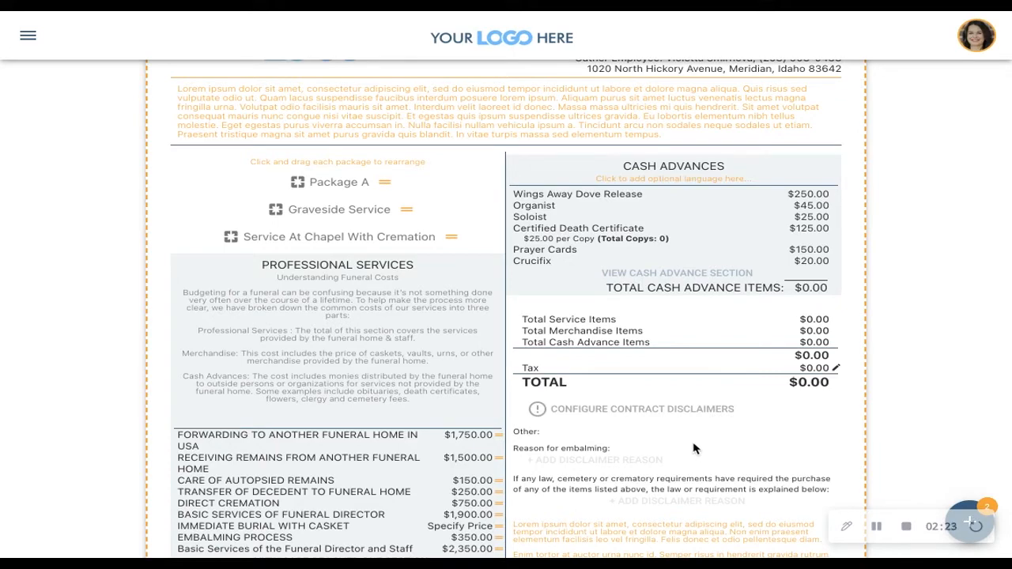
Review the contract's merchandise list and the funeral home and family signature settings, including the extra SSN field
{"action": "scroll", "coordinate": [441, 445], "scroll_direction": "down", "scroll_amount": 10}
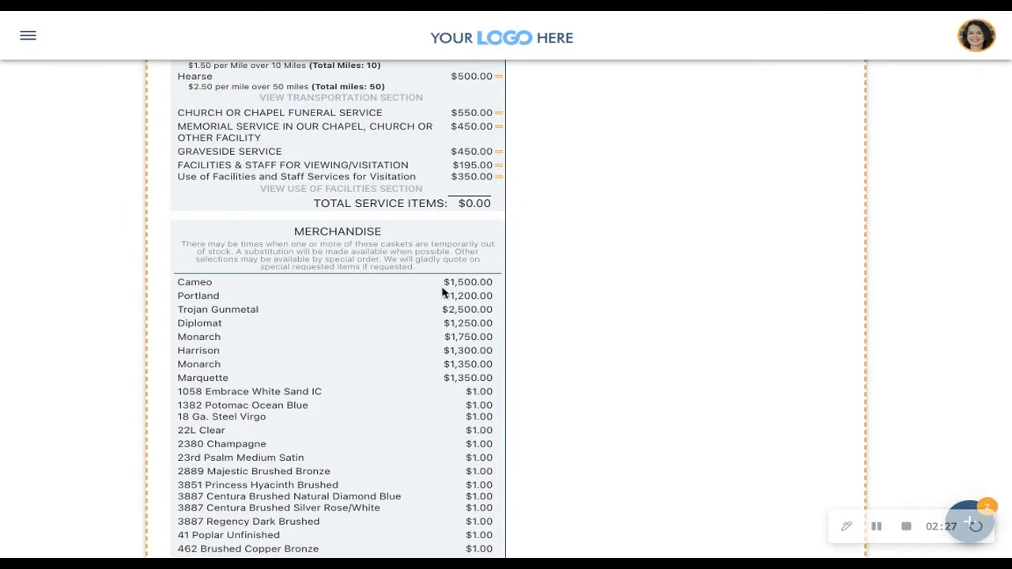
{"action": "scroll", "coordinate": [480, 379], "scroll_direction": "down", "scroll_amount": 5}
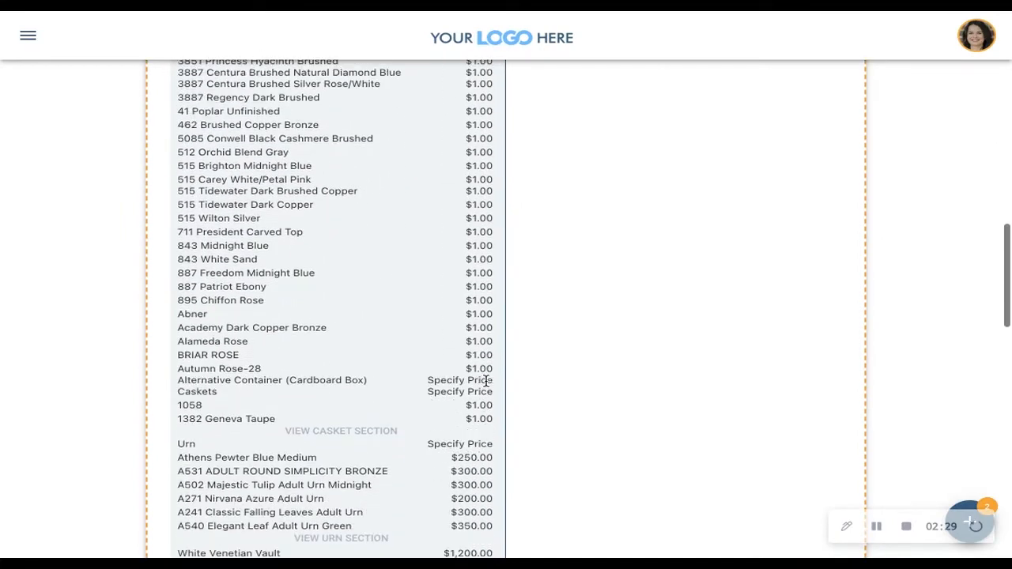
{"action": "scroll", "coordinate": [671, 259], "scroll_direction": "up", "scroll_amount": 20}
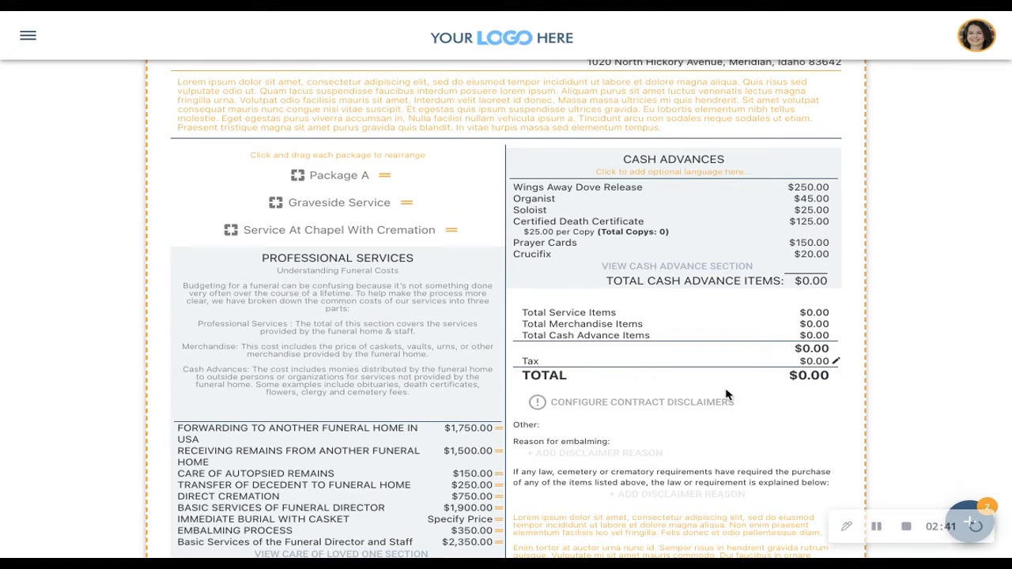
{"action": "scroll", "coordinate": [726, 395], "scroll_direction": "down", "scroll_amount": 10}
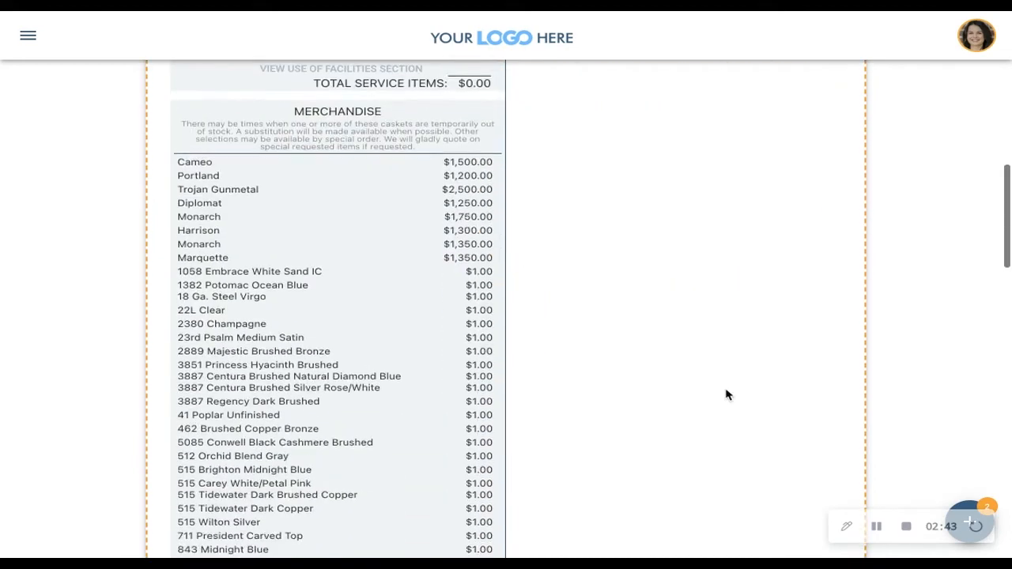
{"action": "scroll", "coordinate": [726, 396], "scroll_direction": "down", "scroll_amount": 15}
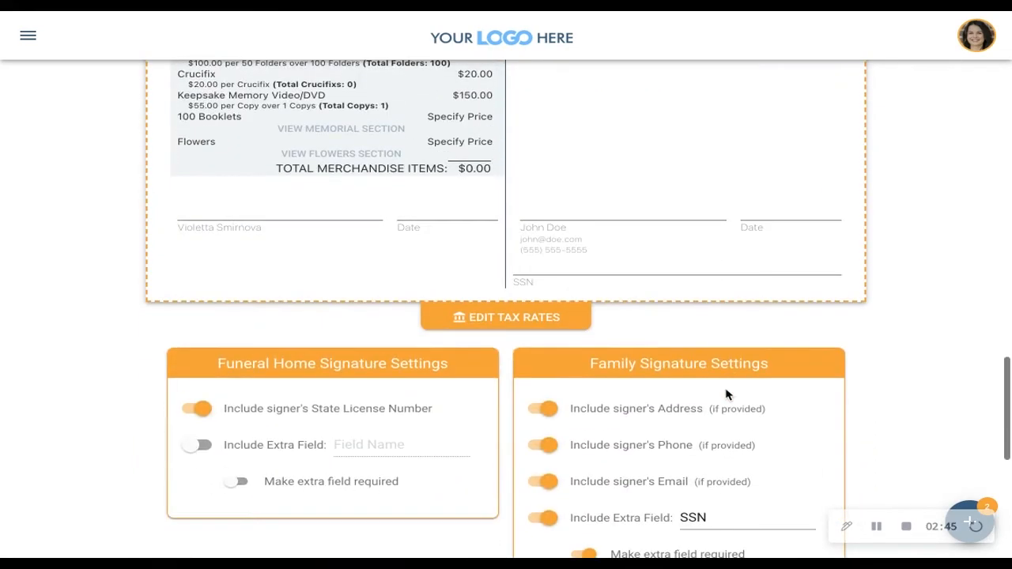
{"action": "scroll", "coordinate": [727, 395], "scroll_direction": "down", "scroll_amount": 1}
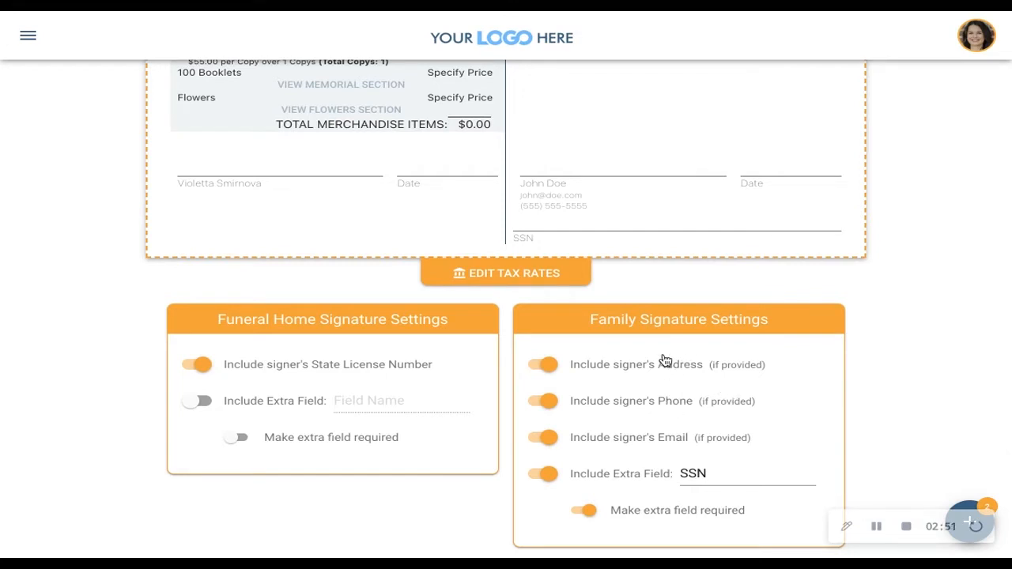
{"action": "left_click", "coordinate": [736, 473]}
{"action": "left_click", "coordinate": [625, 474]}
Review the Package Details Override explanation and the Print Page Size setting below the contract
{"action": "scroll", "coordinate": [439, 522], "scroll_direction": "down", "scroll_amount": 4}
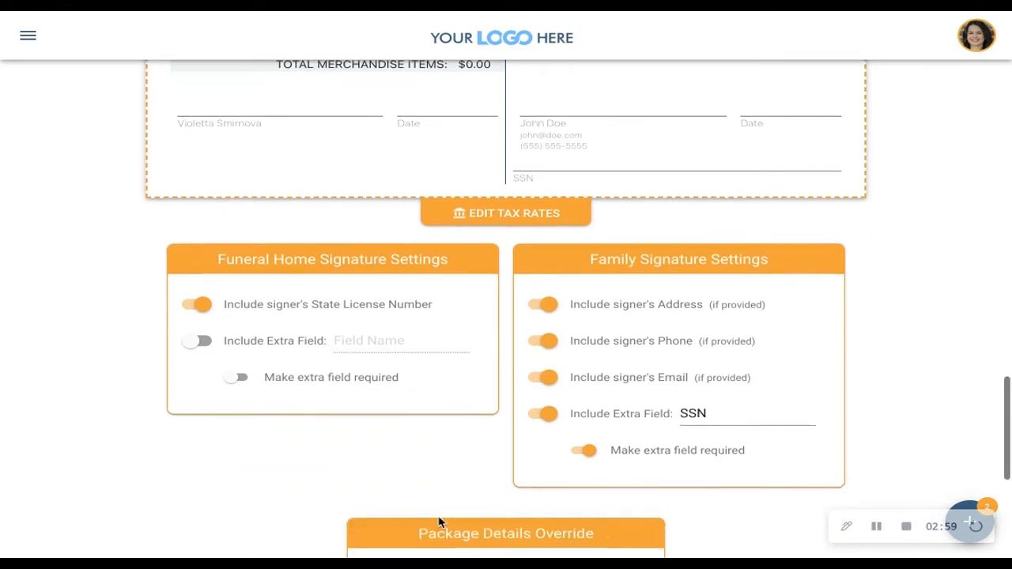
{"action": "scroll", "coordinate": [440, 522], "scroll_direction": "down", "scroll_amount": 1}
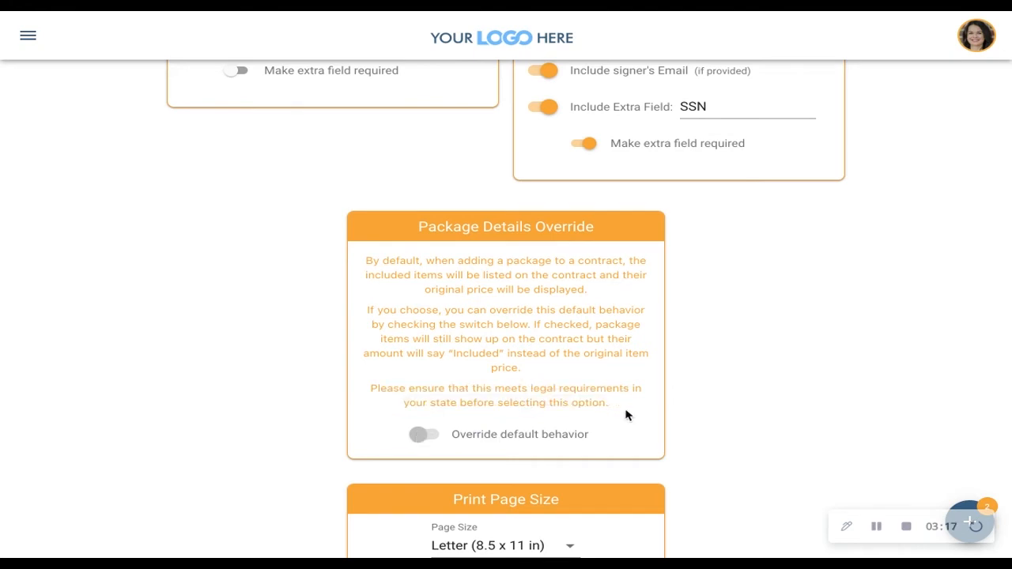
{"action": "scroll", "coordinate": [685, 421], "scroll_direction": "down", "scroll_amount": 1}
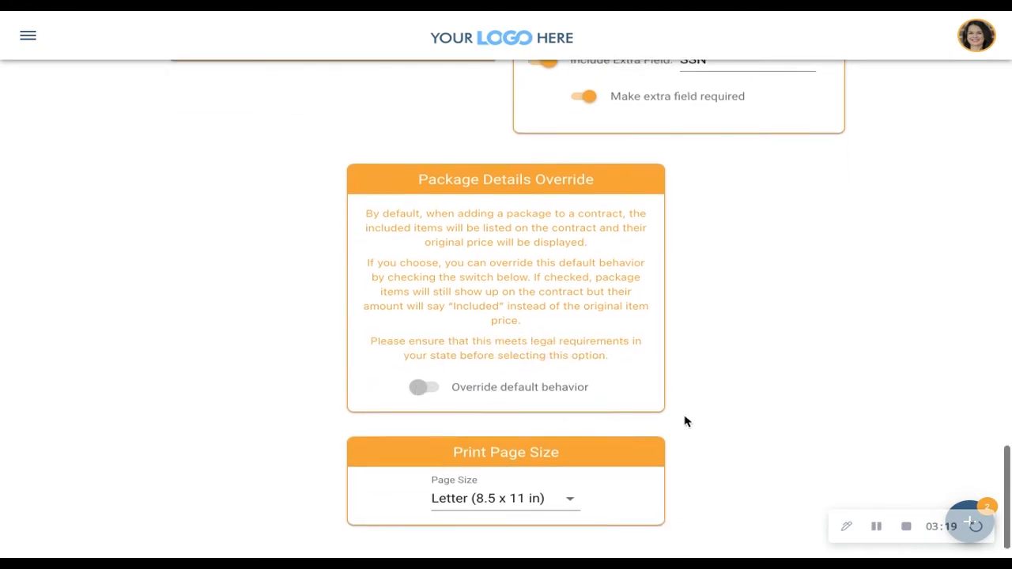
Leave the contract builder and return to My Dashboard with the active at-need cases
{"action": "scroll", "coordinate": [684, 421], "scroll_direction": "up", "scroll_amount": 4}
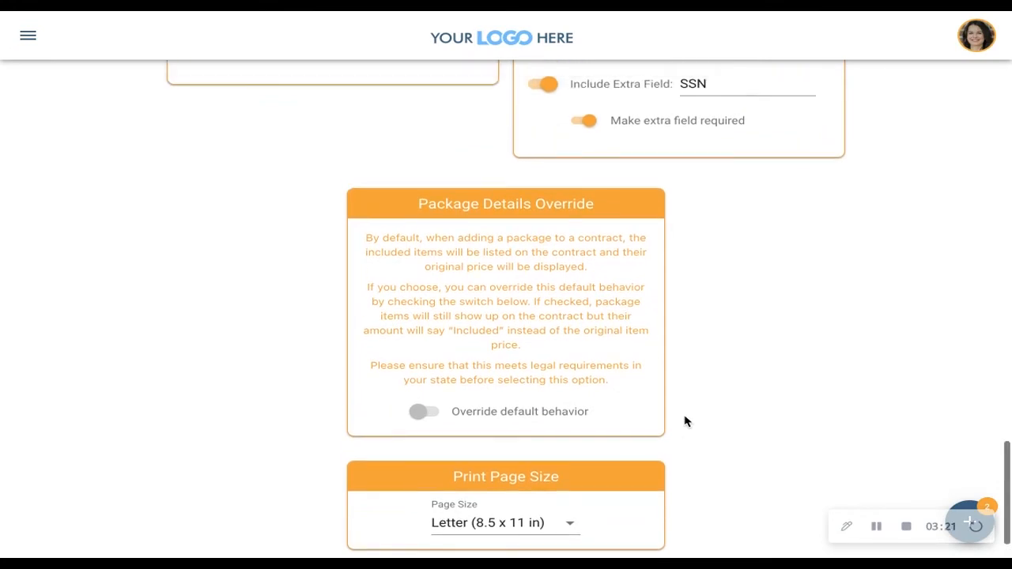
{"action": "scroll", "coordinate": [684, 421], "scroll_direction": "up", "scroll_amount": 5}
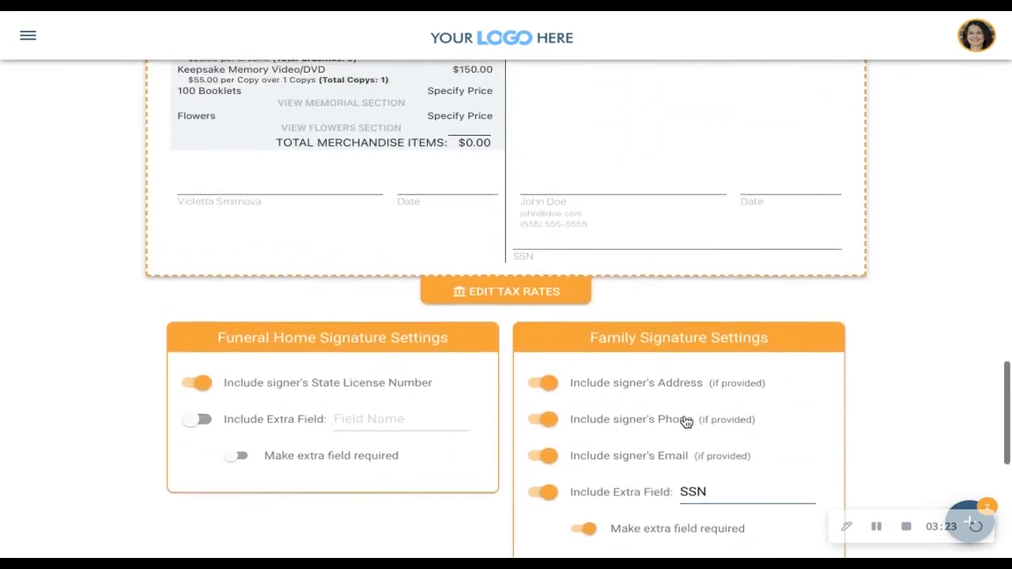
{"action": "scroll", "coordinate": [685, 421], "scroll_direction": "up", "scroll_amount": 3}
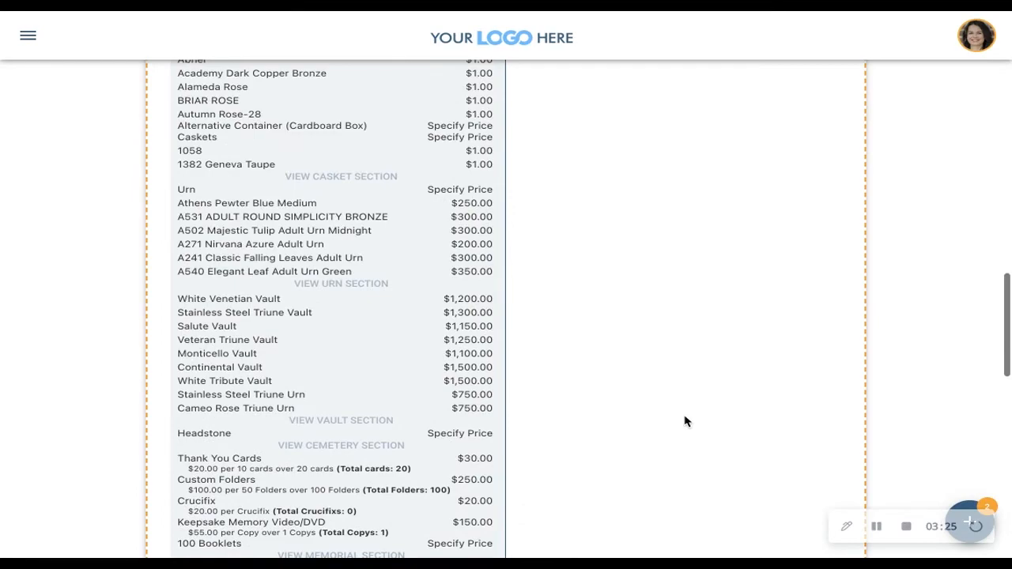
{"action": "scroll", "coordinate": [685, 421], "scroll_direction": "up", "scroll_amount": 10}
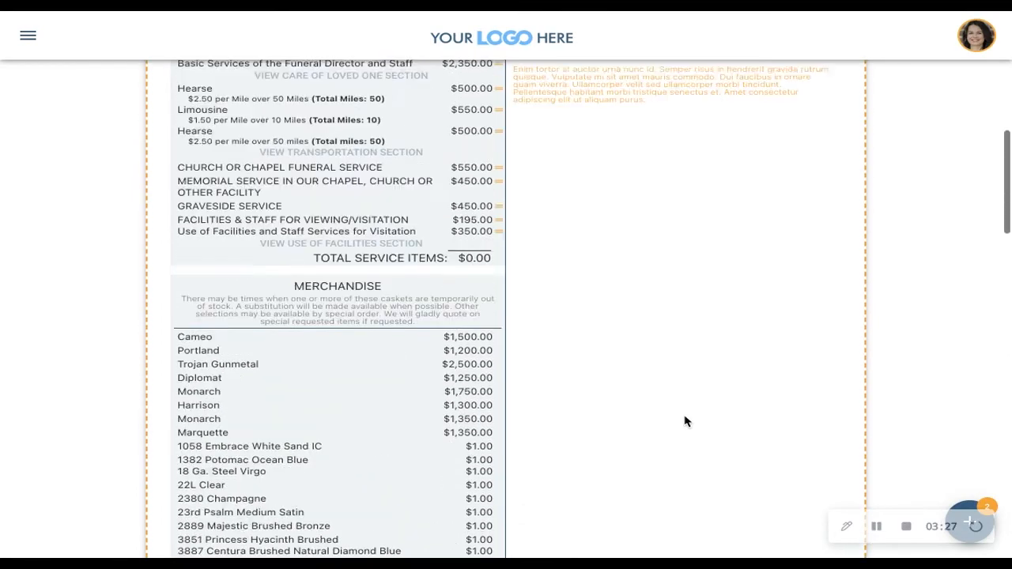
{"action": "scroll", "coordinate": [685, 421], "scroll_direction": "up", "scroll_amount": 7}
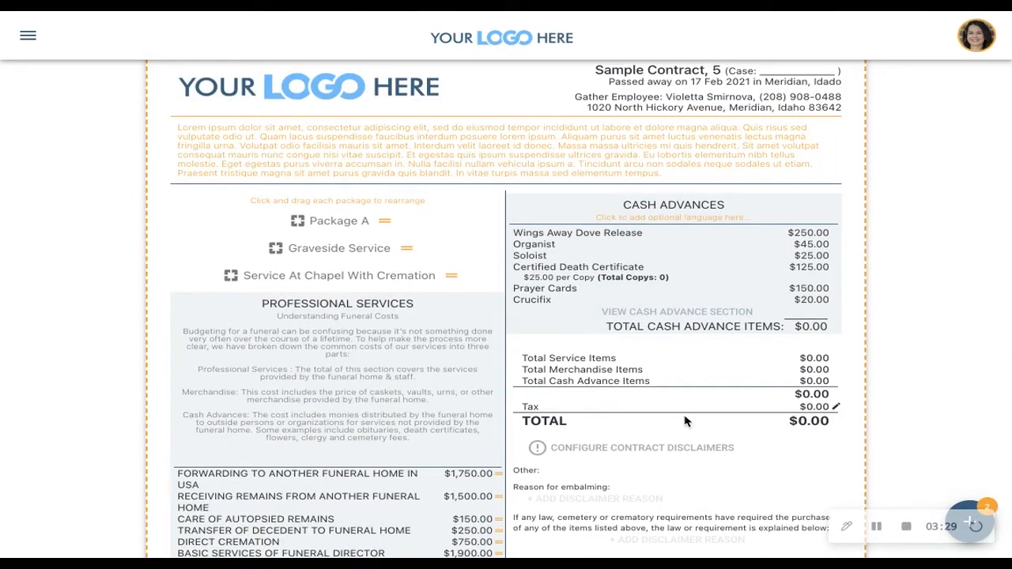
{"action": "scroll", "coordinate": [684, 422], "scroll_direction": "up", "scroll_amount": 1}
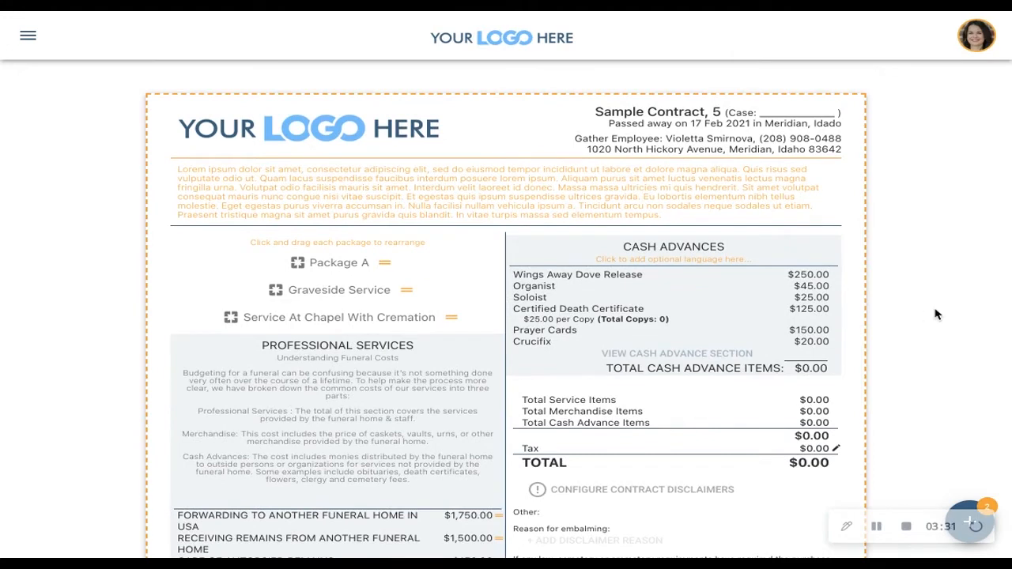
{"action": "scroll", "coordinate": [935, 315], "scroll_direction": "up", "scroll_amount": 1}
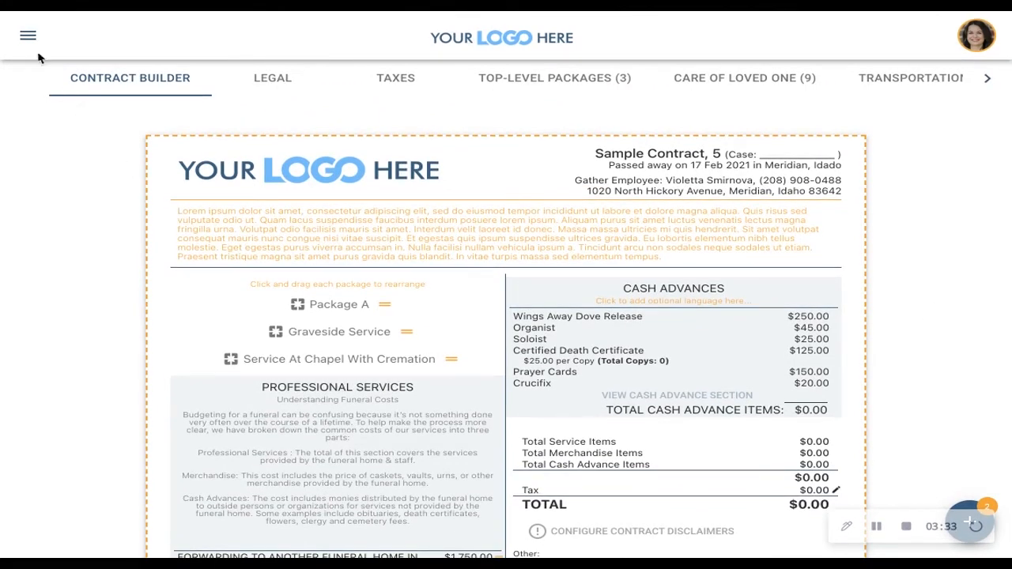
{"action": "left_click", "coordinate": [28, 35]}
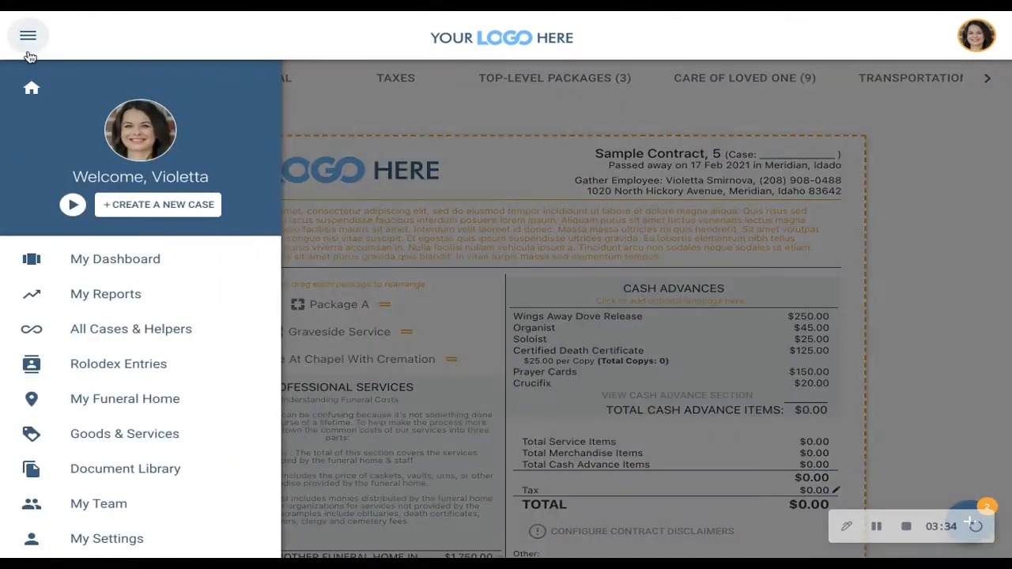
{"action": "left_click", "coordinate": [134, 267]}
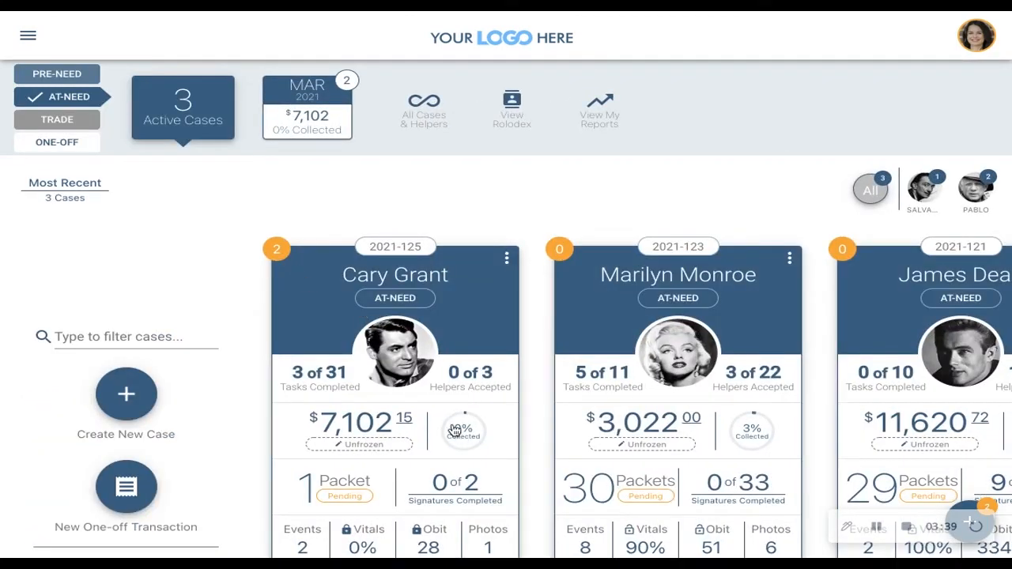
Open Cary Grant's contract and examine its service and merchandise items, totals, and the options available for Basic Services of Funeral Director
{"action": "left_click", "coordinate": [411, 433]}
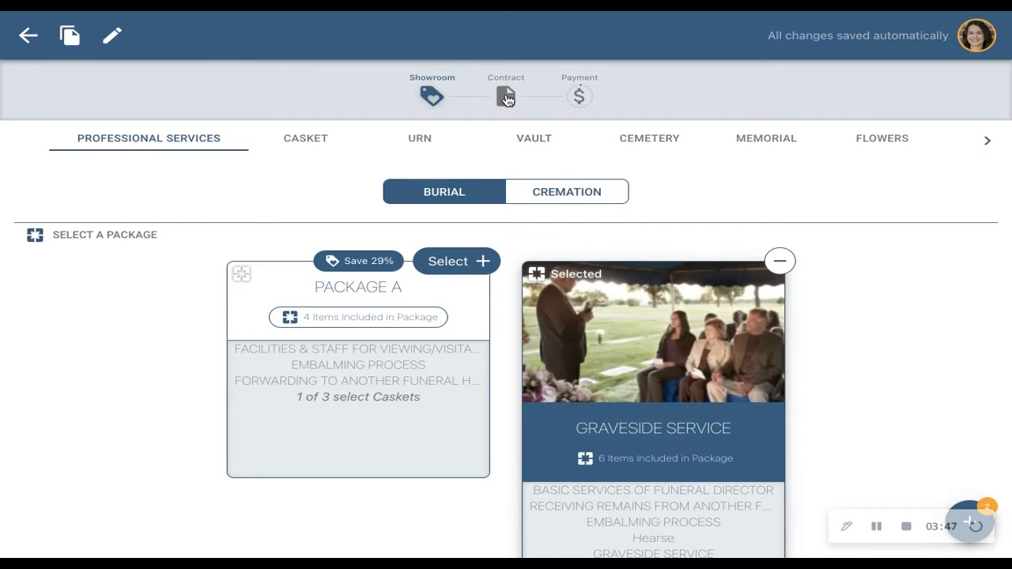
{"action": "left_click", "coordinate": [507, 99]}
{"action": "scroll", "coordinate": [499, 140], "scroll_direction": "down", "scroll_amount": 3}
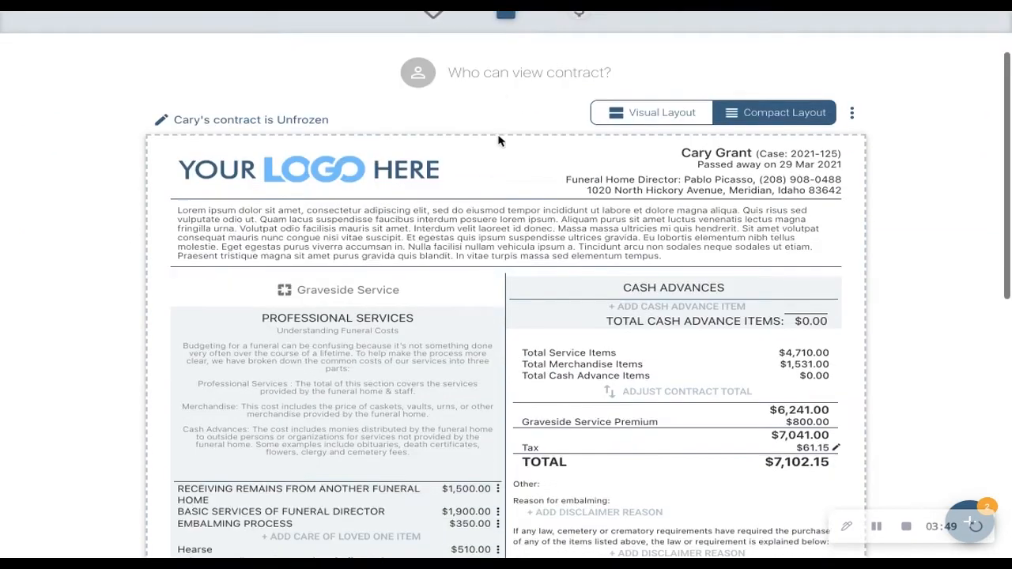
{"action": "scroll", "coordinate": [498, 140], "scroll_direction": "down", "scroll_amount": 1}
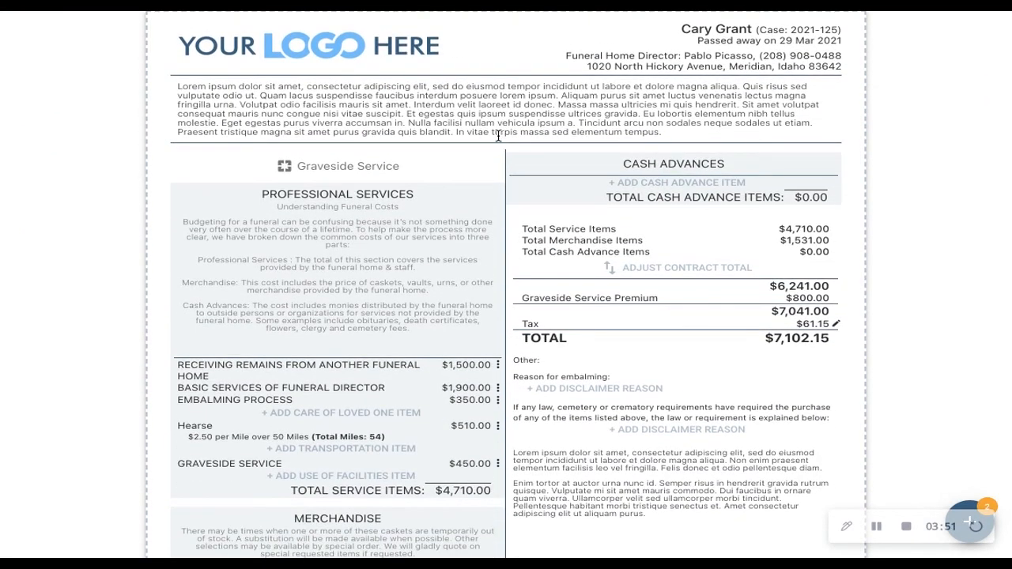
{"action": "scroll", "coordinate": [912, 263], "scroll_direction": "down", "scroll_amount": 1}
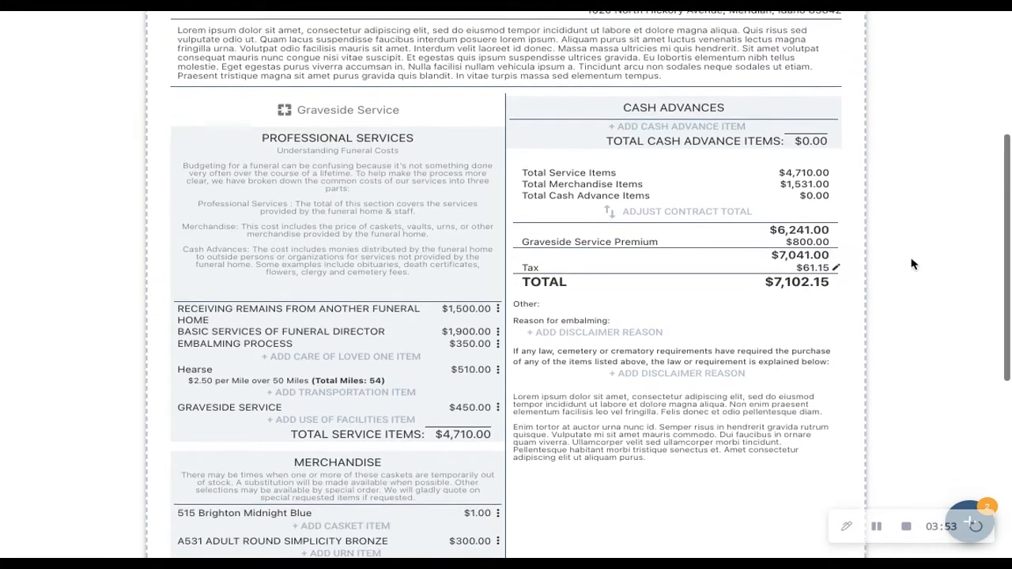
{"action": "scroll", "coordinate": [912, 263], "scroll_direction": "down", "scroll_amount": 1}
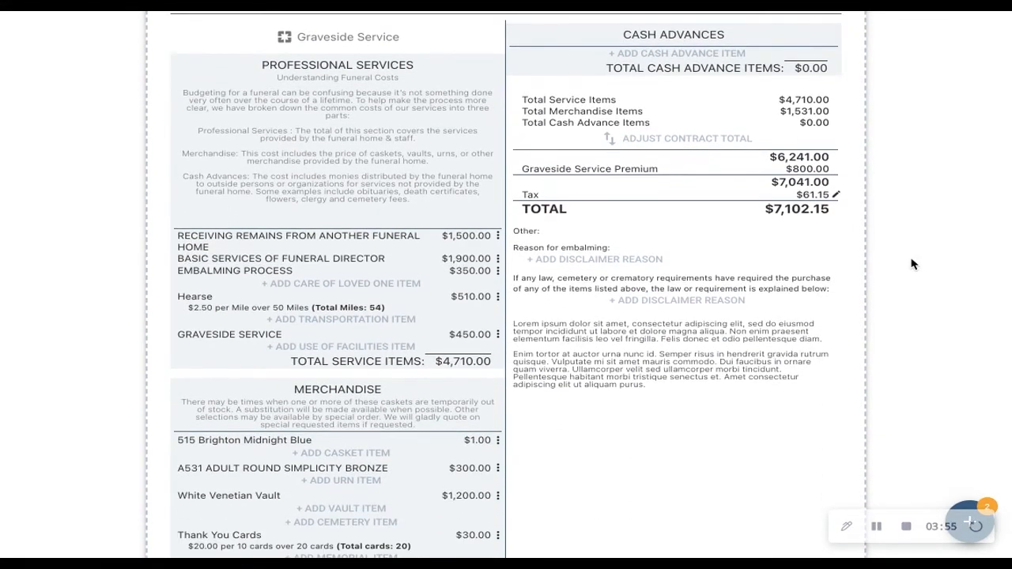
{"action": "scroll", "coordinate": [912, 263], "scroll_direction": "down", "scroll_amount": 1}
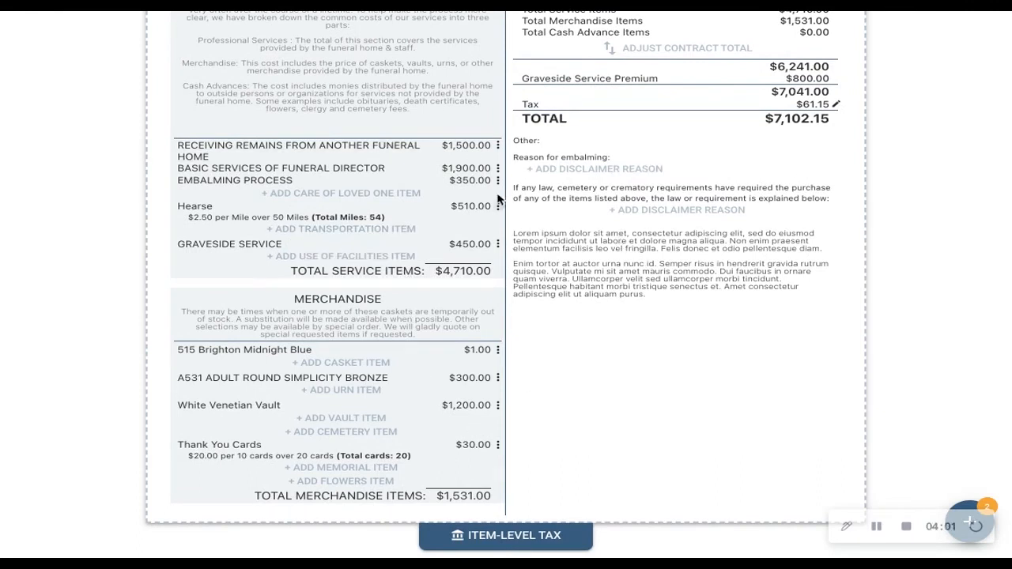
{"action": "left_click", "coordinate": [499, 169]}
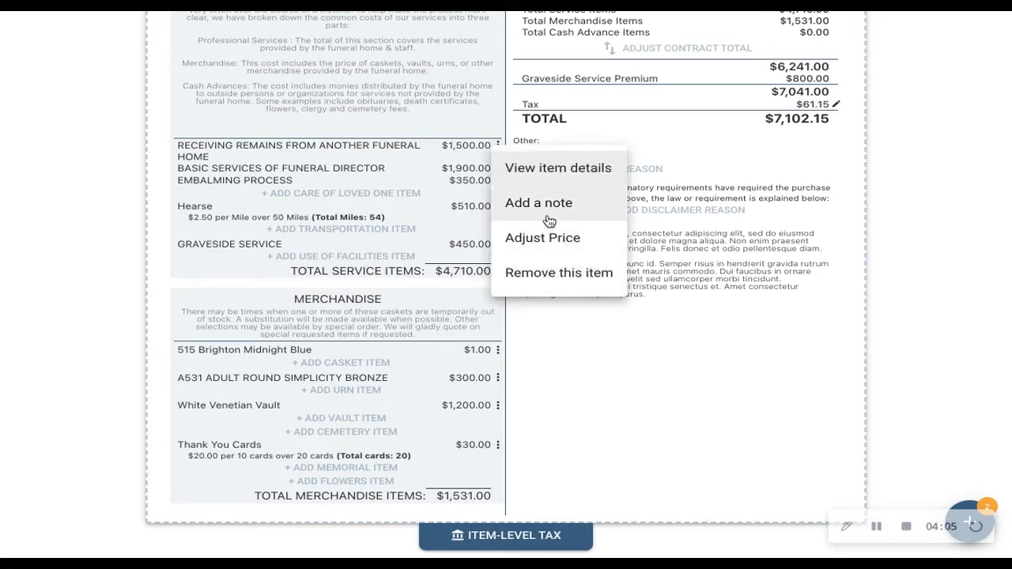
{"action": "left_click", "coordinate": [580, 386]}
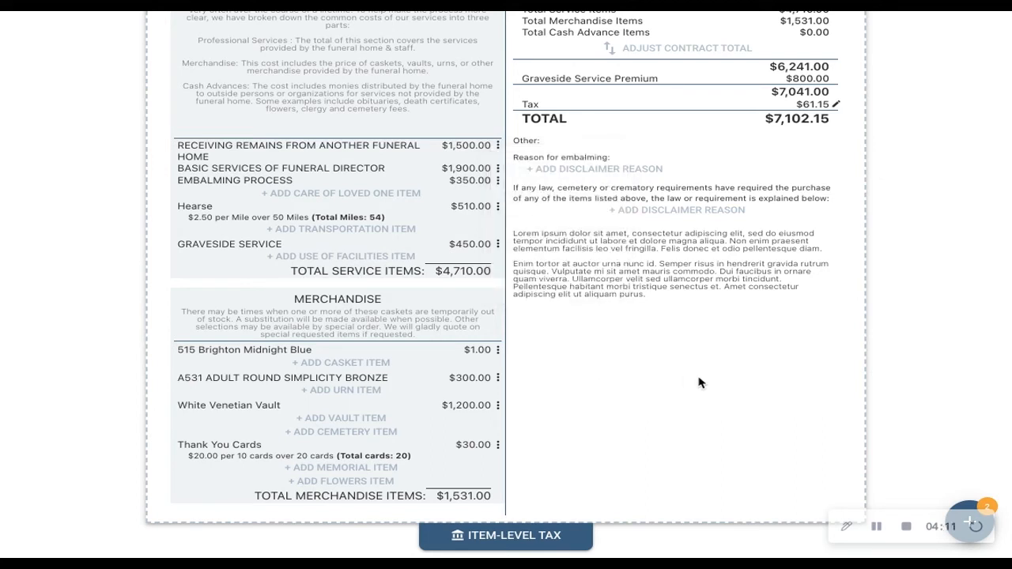
Grant the helper listed as Cary's Mom permission to view the contract and save the assignment
{"action": "scroll", "coordinate": [698, 382], "scroll_direction": "up", "scroll_amount": 1}
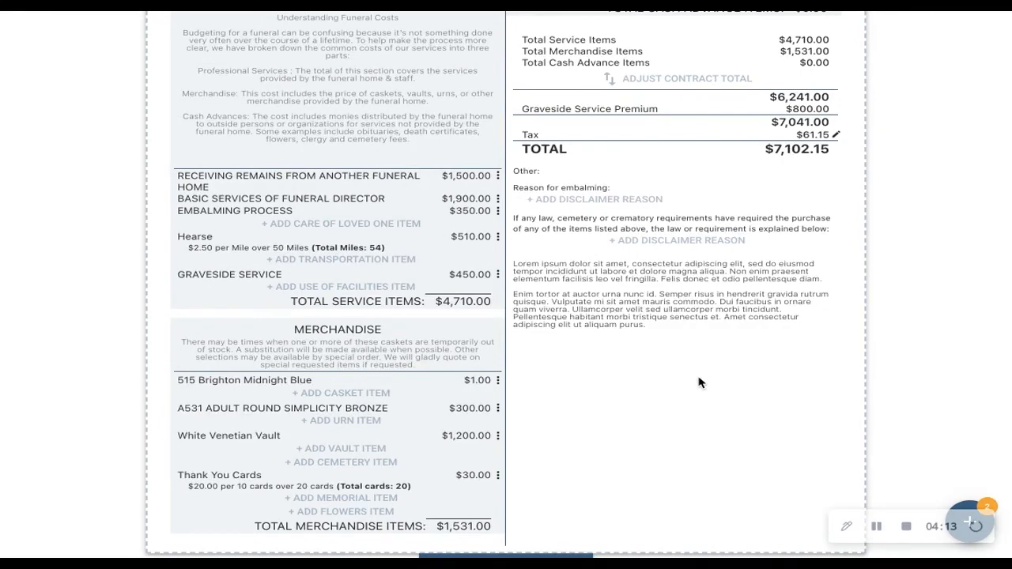
{"action": "scroll", "coordinate": [697, 383], "scroll_direction": "up", "scroll_amount": 7}
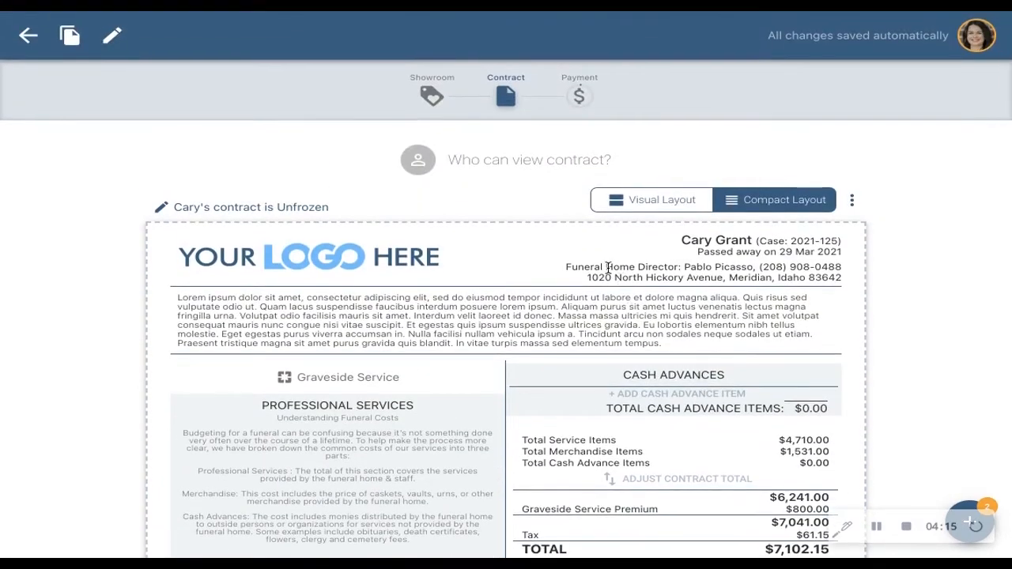
{"action": "left_click", "coordinate": [546, 162]}
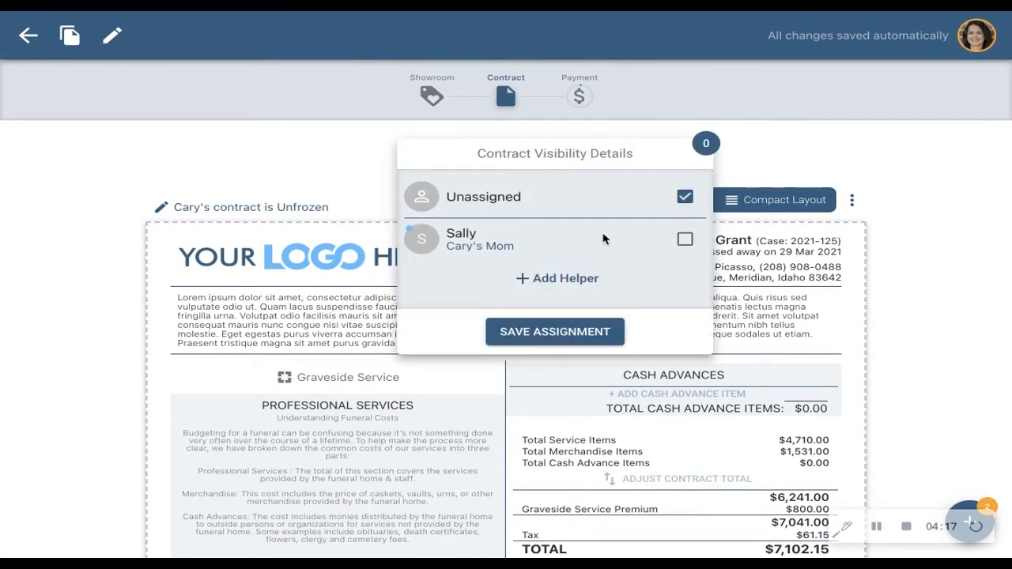
{"action": "left_click", "coordinate": [685, 240]}
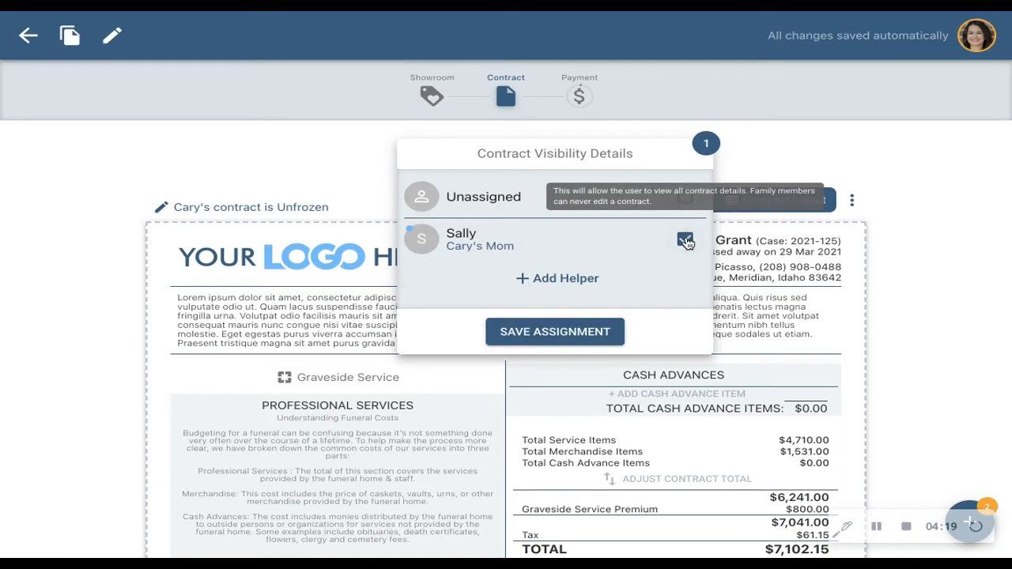
{"action": "left_click", "coordinate": [556, 332]}
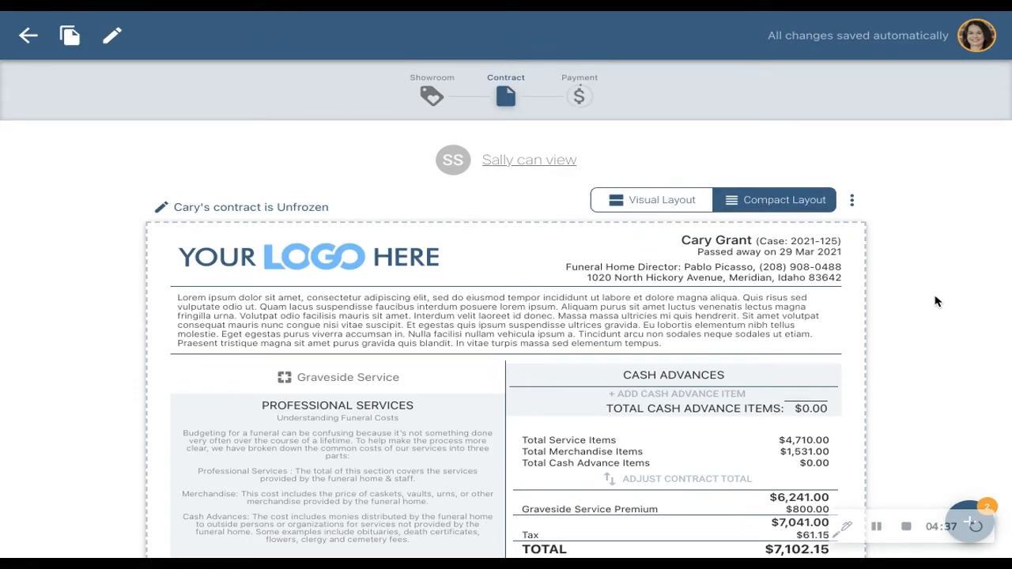
Review the Official Contract and Draft Contract print options for the contract, and close them without printing
{"action": "scroll", "coordinate": [935, 301], "scroll_direction": "down", "scroll_amount": 10}
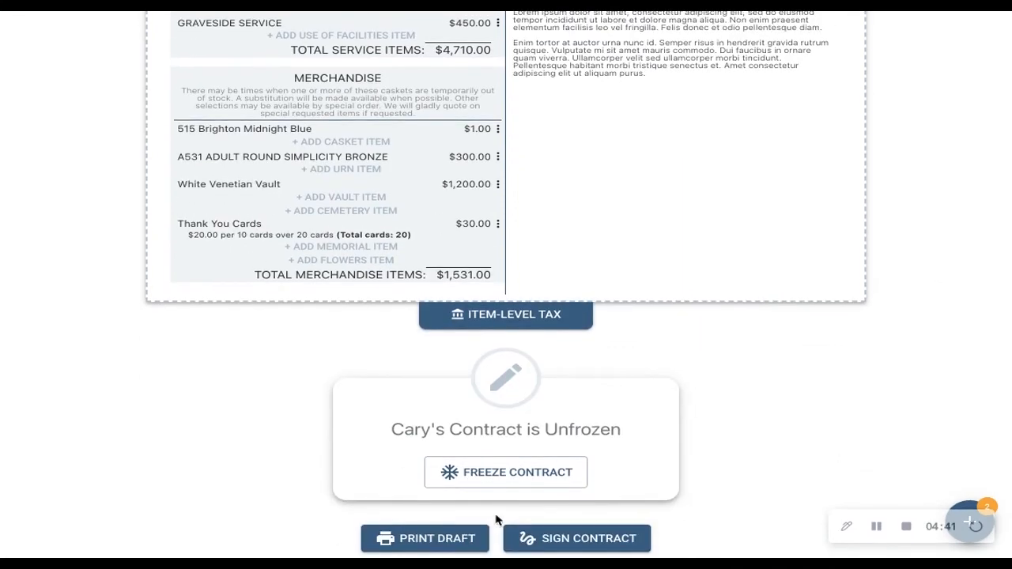
{"action": "left_click", "coordinate": [481, 538]}
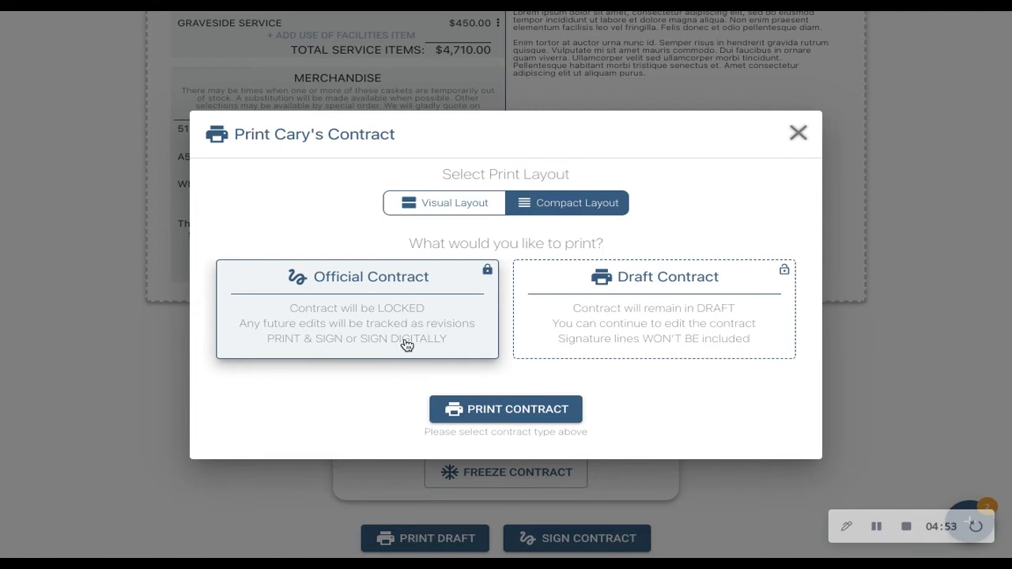
{"action": "left_click", "coordinate": [799, 134]}
{"action": "scroll", "coordinate": [824, 421], "scroll_direction": "down", "scroll_amount": 1}
{"action": "scroll", "coordinate": [823, 421], "scroll_direction": "up", "scroll_amount": 1}
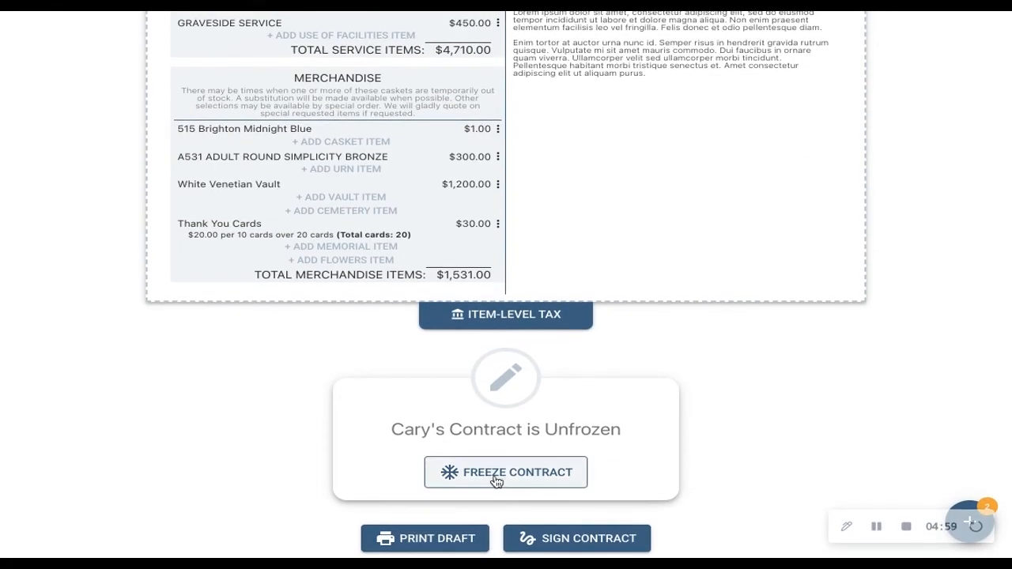
Freeze Cary Grant's contract
{"action": "left_click", "coordinate": [496, 480]}
{"action": "left_click", "coordinate": [738, 479]}
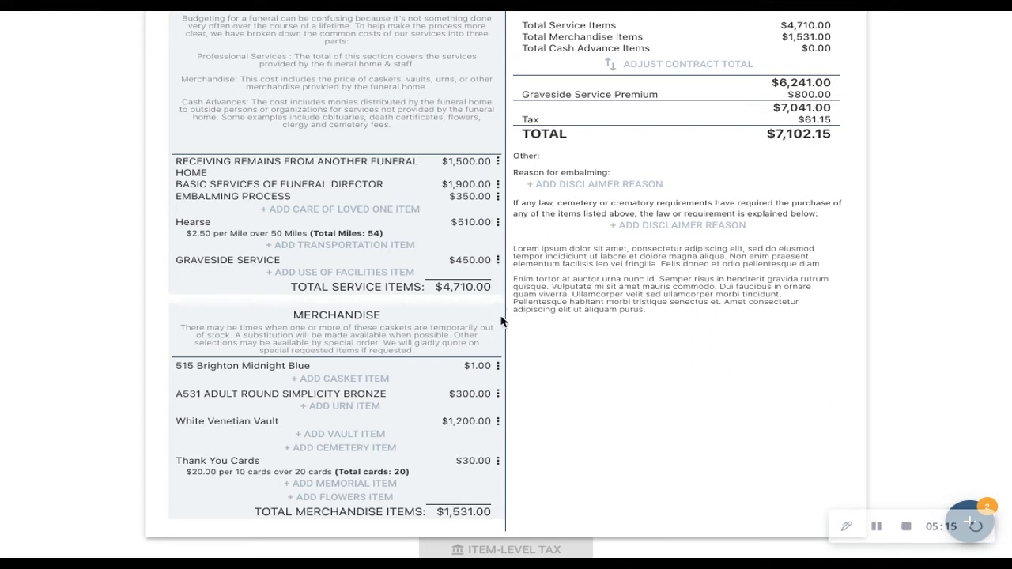
Apply a $25.00 discount to the A531 Adult Round Simplicity Bronze urn and unfreeze the contract to allow the edit
{"action": "left_click", "coordinate": [497, 397]}
{"action": "left_click", "coordinate": [531, 465]}
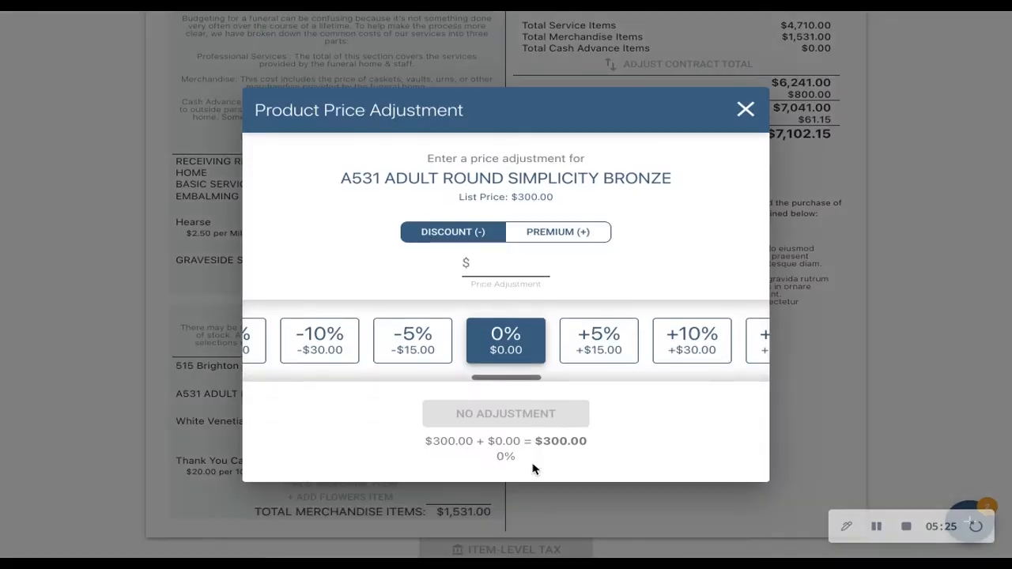
{"action": "left_click", "coordinate": [498, 271]}
{"action": "type", "text": "25"}
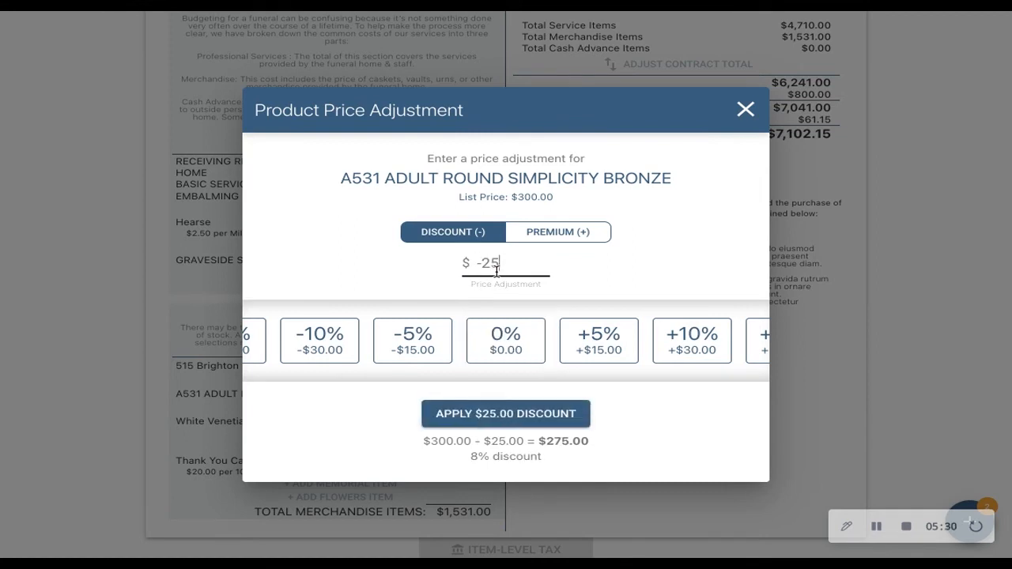
{"action": "left_click", "coordinate": [534, 414]}
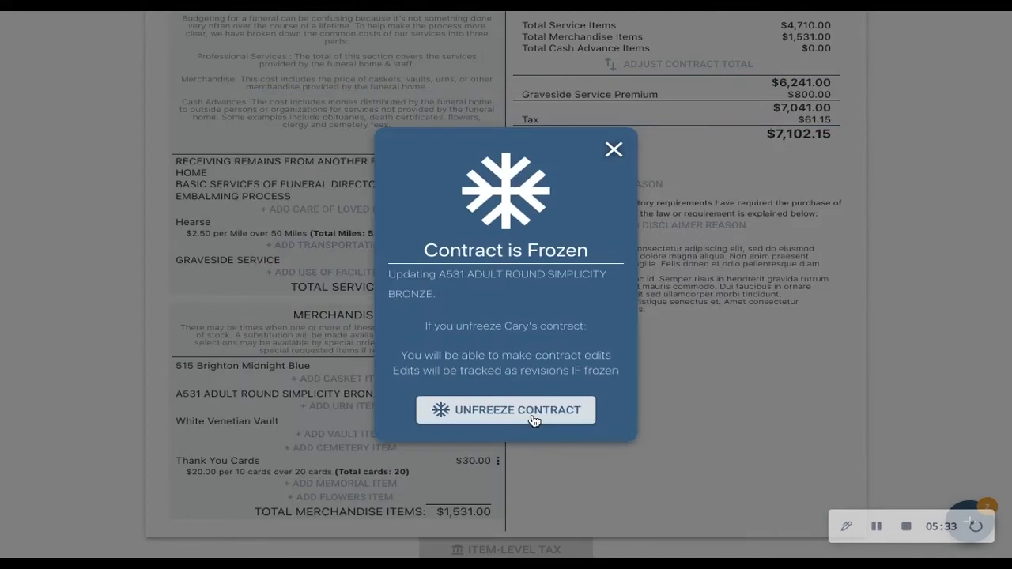
{"action": "left_click", "coordinate": [531, 411]}
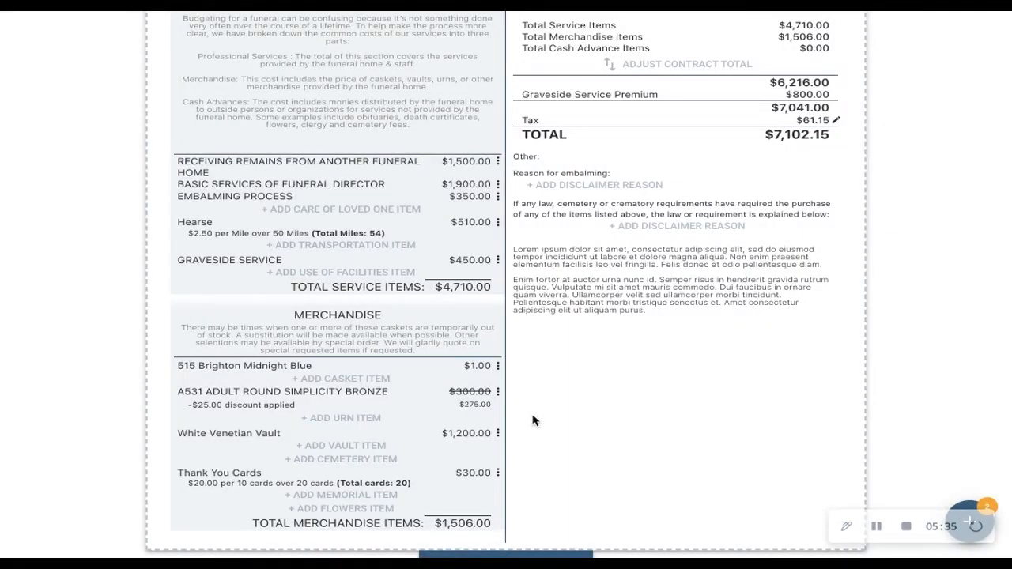
Turn on Show Contract Revisions and review the revised service and merchandise items down to the freeze, print and sign options
{"action": "scroll", "coordinate": [507, 319], "scroll_direction": "up", "scroll_amount": 5}
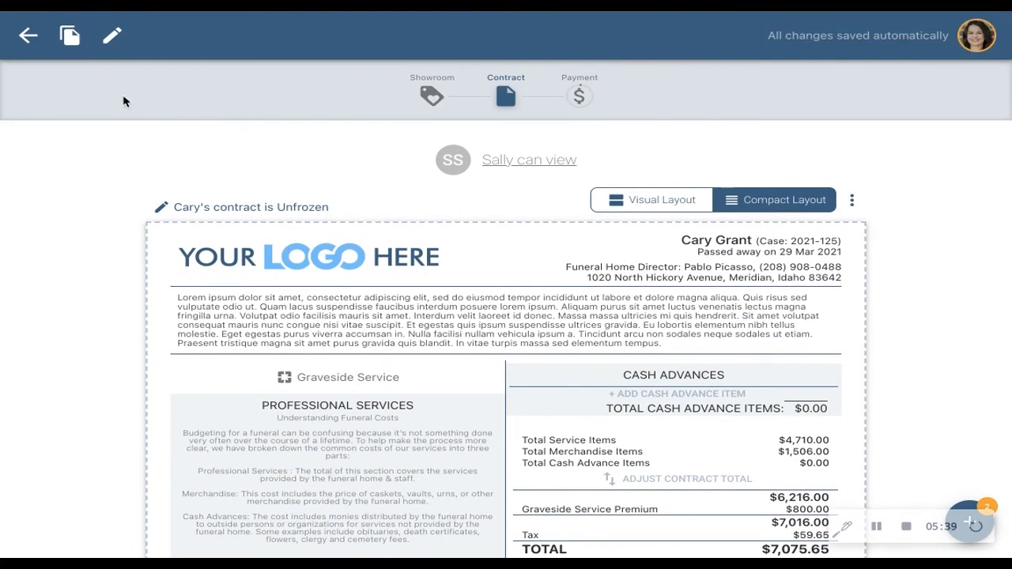
{"action": "left_click", "coordinate": [111, 38]}
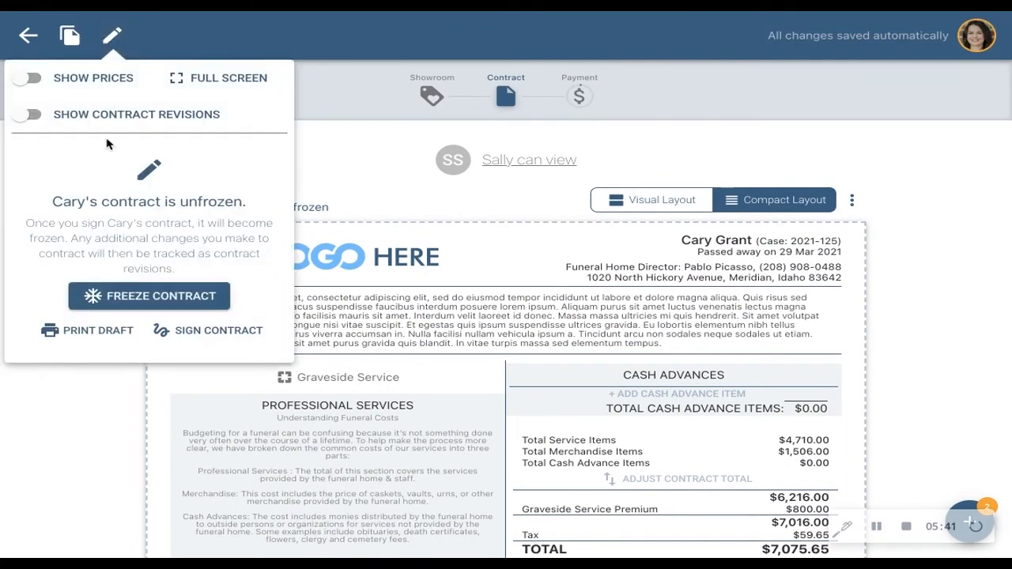
{"action": "left_click", "coordinate": [88, 117]}
{"action": "scroll", "coordinate": [364, 304], "scroll_direction": "down", "scroll_amount": 3}
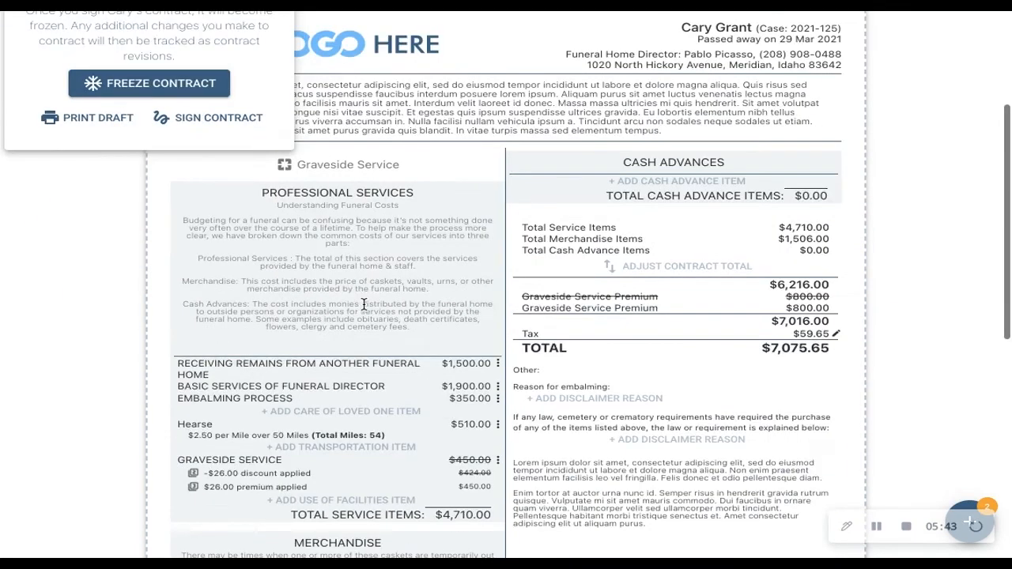
{"action": "scroll", "coordinate": [364, 304], "scroll_direction": "down", "scroll_amount": 3}
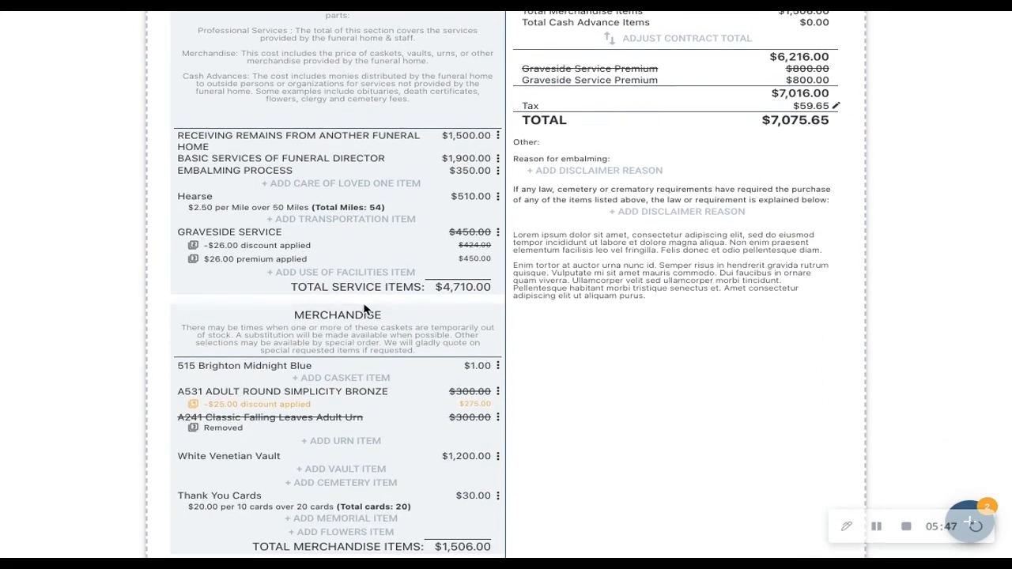
{"action": "scroll", "coordinate": [366, 310], "scroll_direction": "down", "scroll_amount": 1}
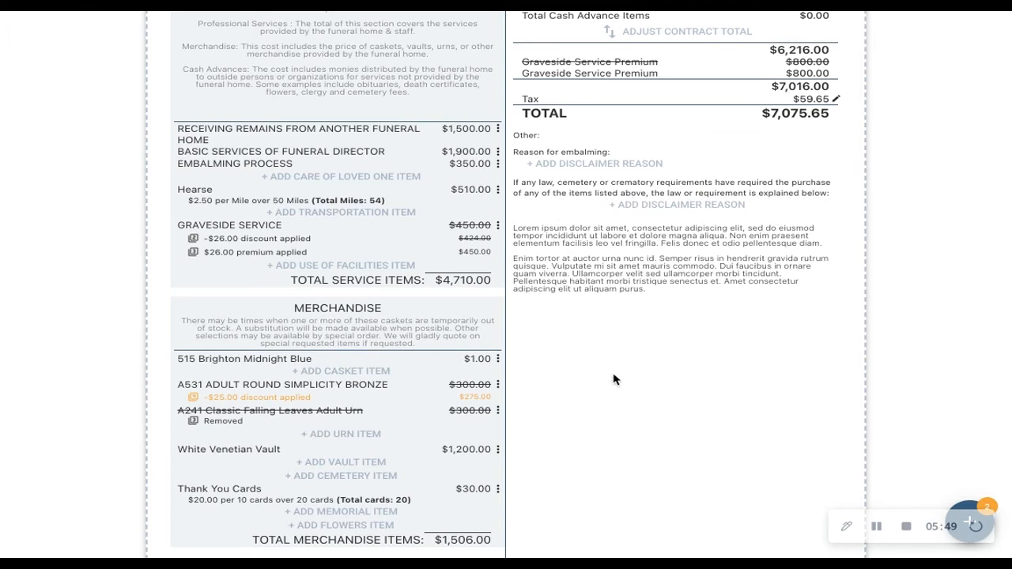
{"action": "scroll", "coordinate": [612, 379], "scroll_direction": "down", "scroll_amount": 1}
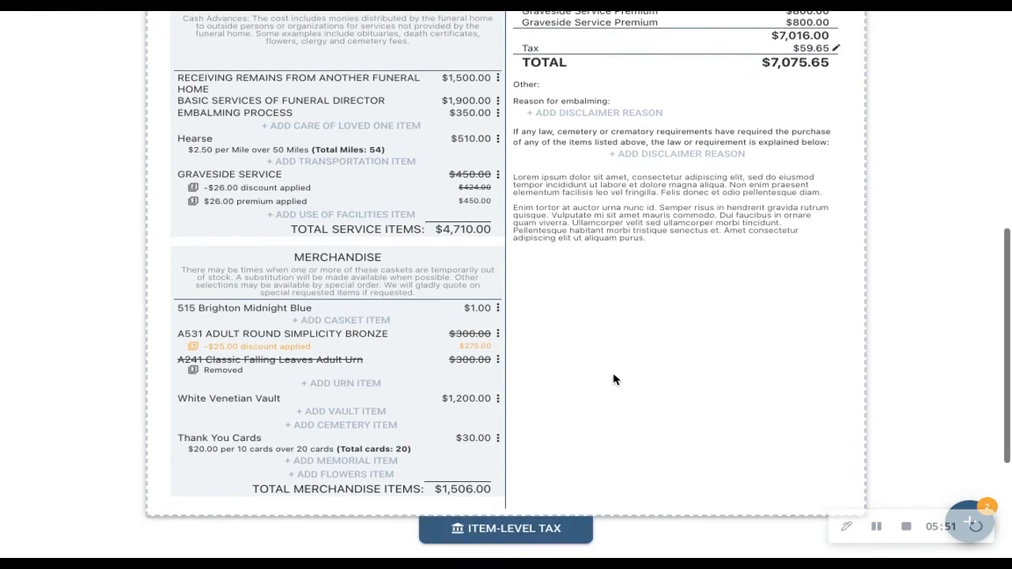
{"action": "scroll", "coordinate": [599, 374], "scroll_direction": "down", "scroll_amount": 3}
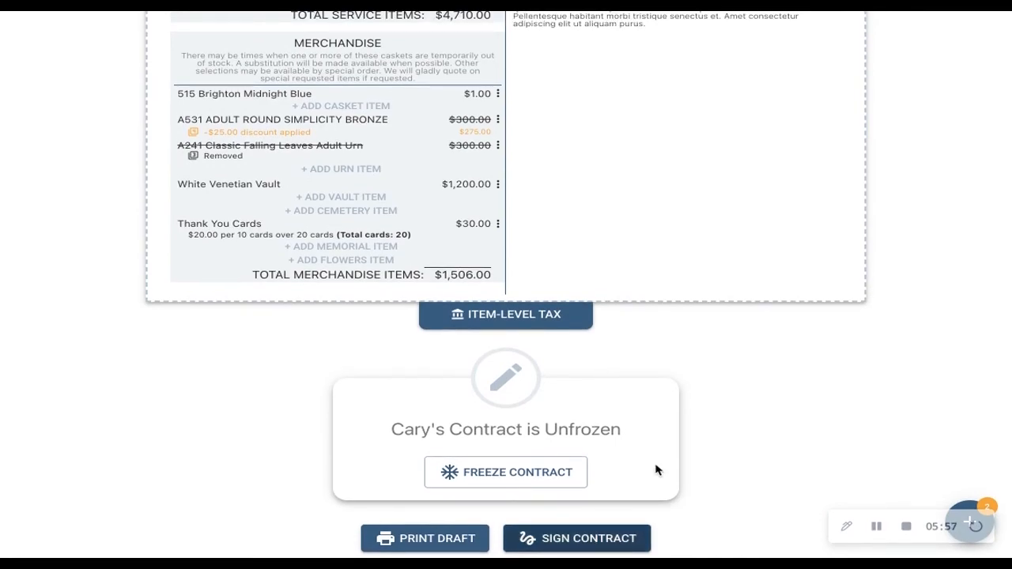
Leave Cary Grant's contract and case page and return to My Dashboard
{"action": "scroll", "coordinate": [681, 437], "scroll_direction": "up", "scroll_amount": 10}
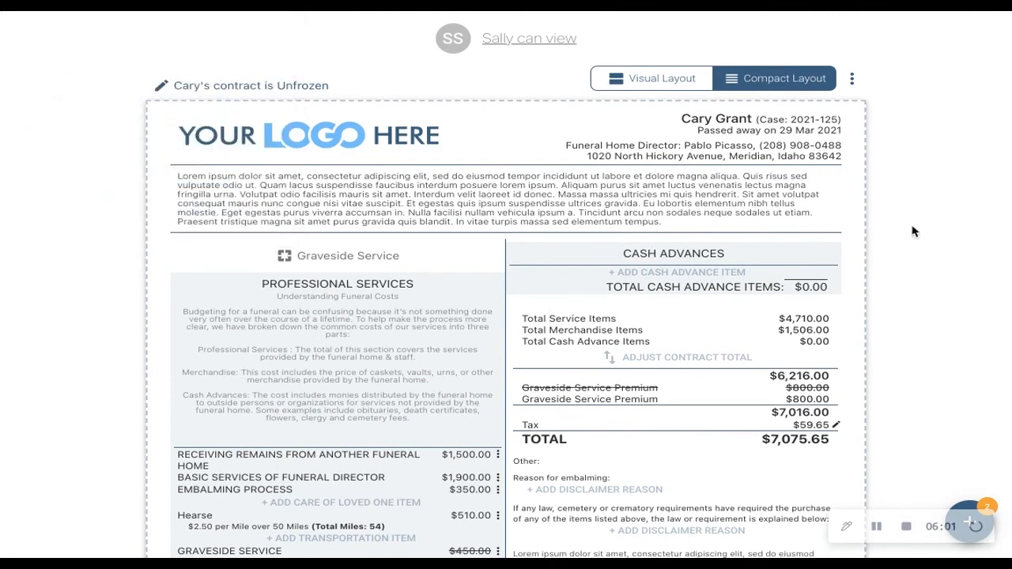
{"action": "scroll", "coordinate": [921, 233], "scroll_direction": "up", "scroll_amount": 1}
{"action": "scroll", "coordinate": [921, 233], "scroll_direction": "up", "scroll_amount": 1}
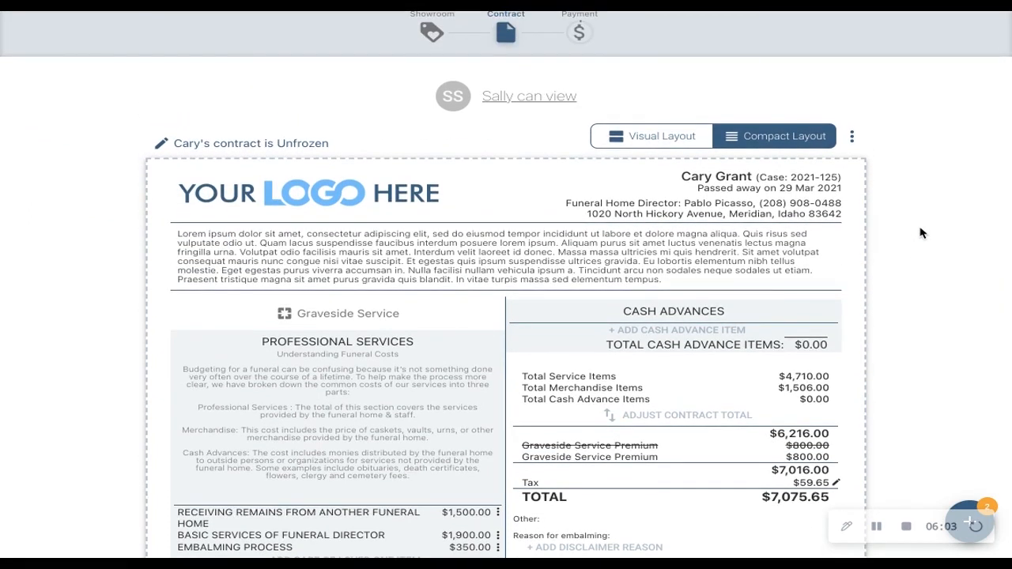
{"action": "scroll", "coordinate": [920, 233], "scroll_direction": "up", "scroll_amount": 2}
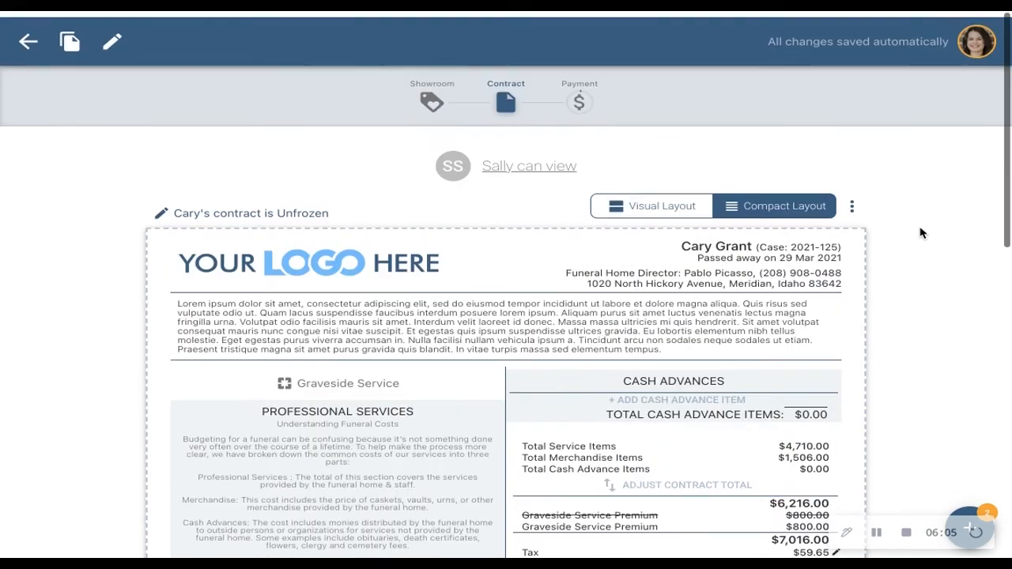
{"action": "left_click", "coordinate": [29, 38]}
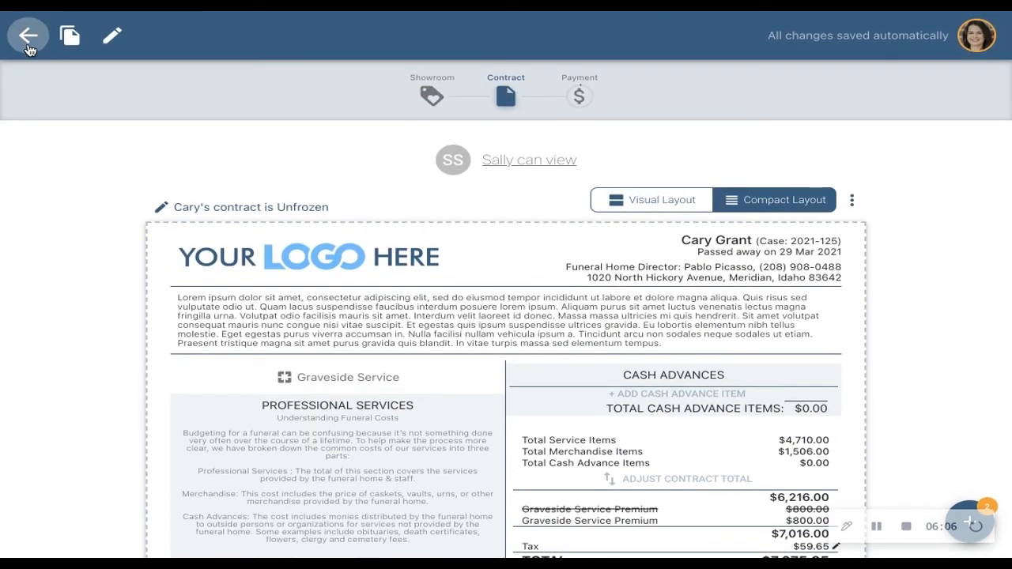
{"action": "left_click", "coordinate": [29, 35]}
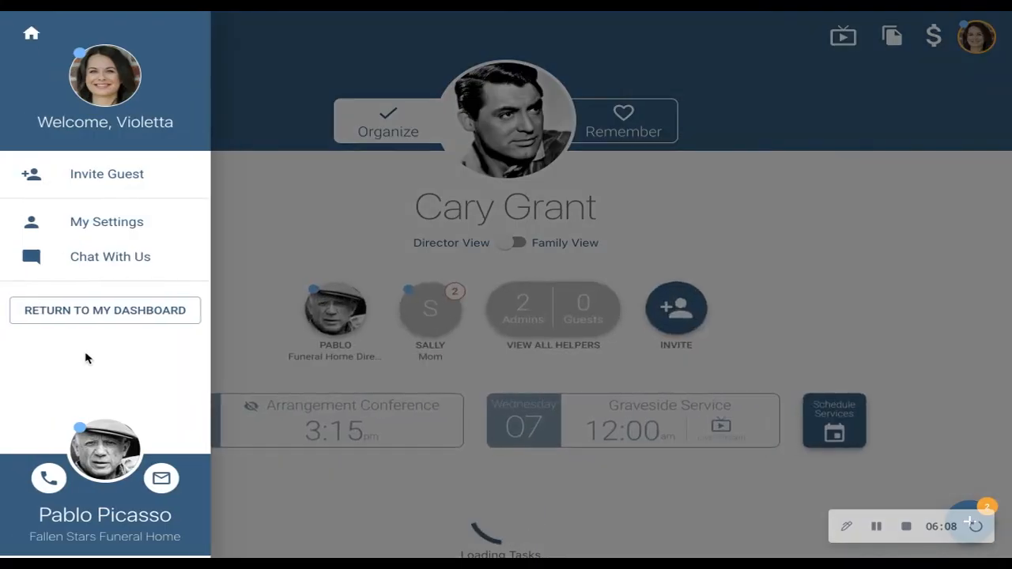
{"action": "left_click", "coordinate": [109, 312]}
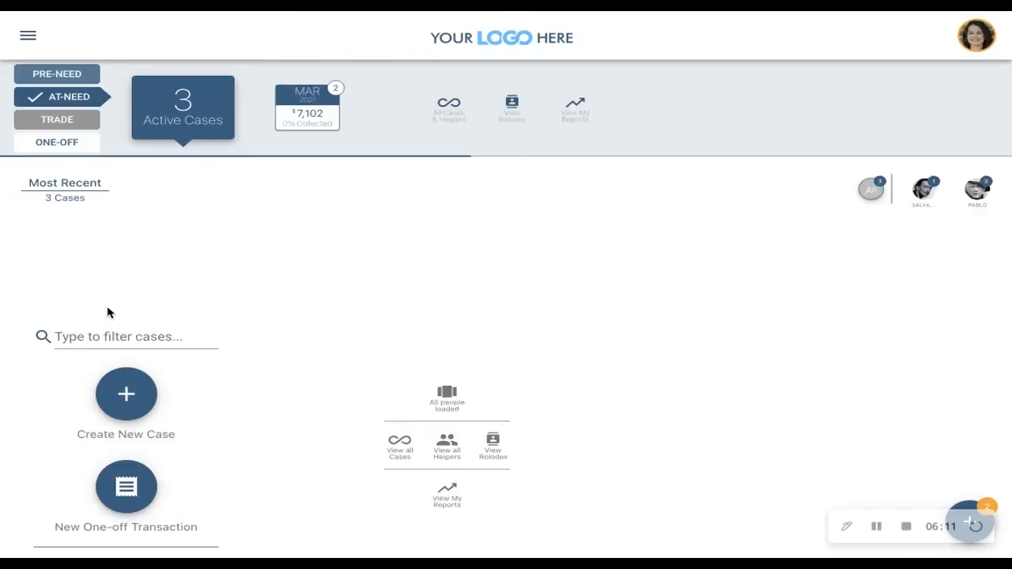